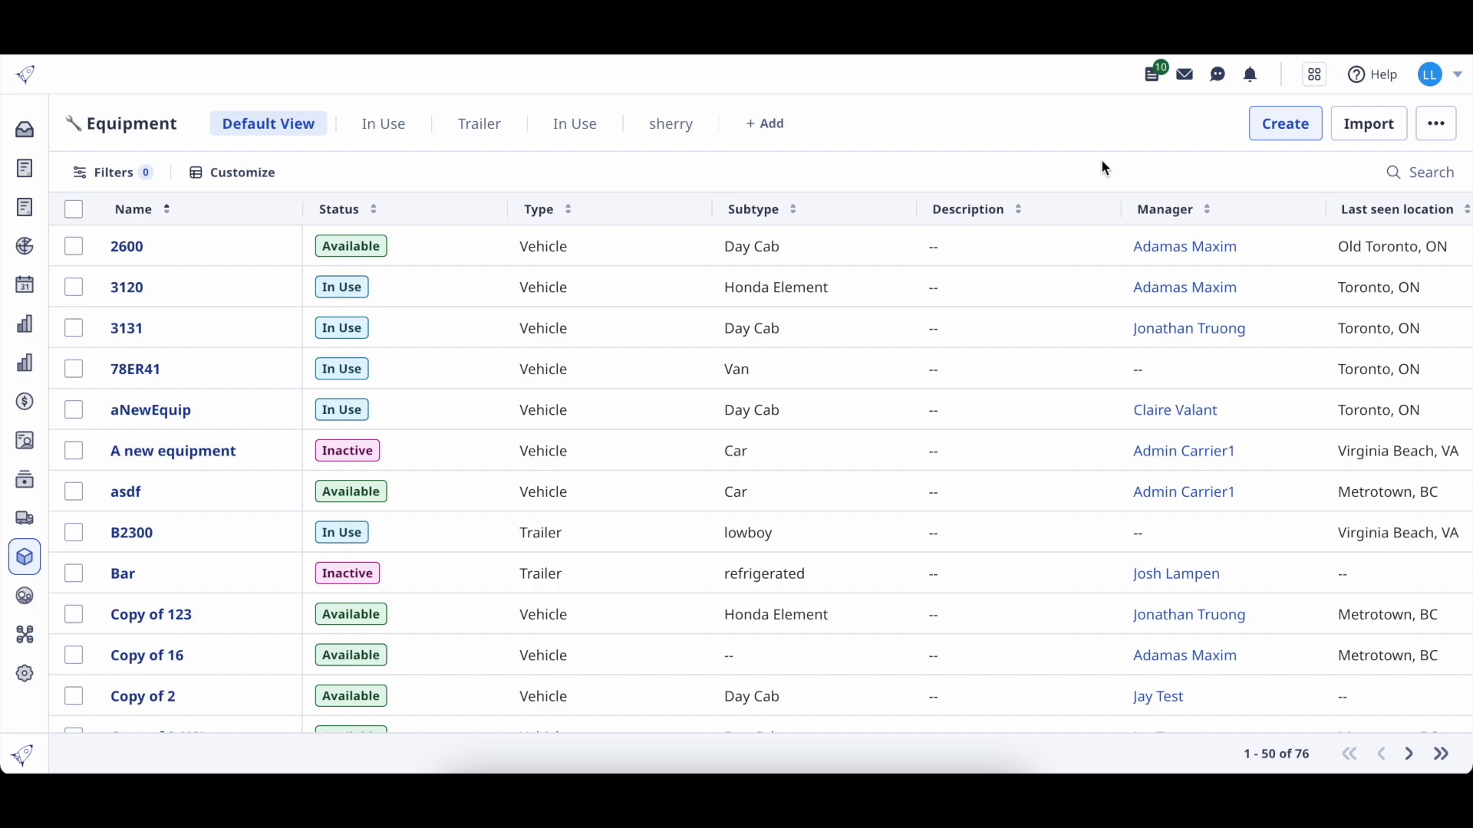
- Open the Equipment board's more-actions menu showing View terminals and Export CSV
left_click(1437, 125)
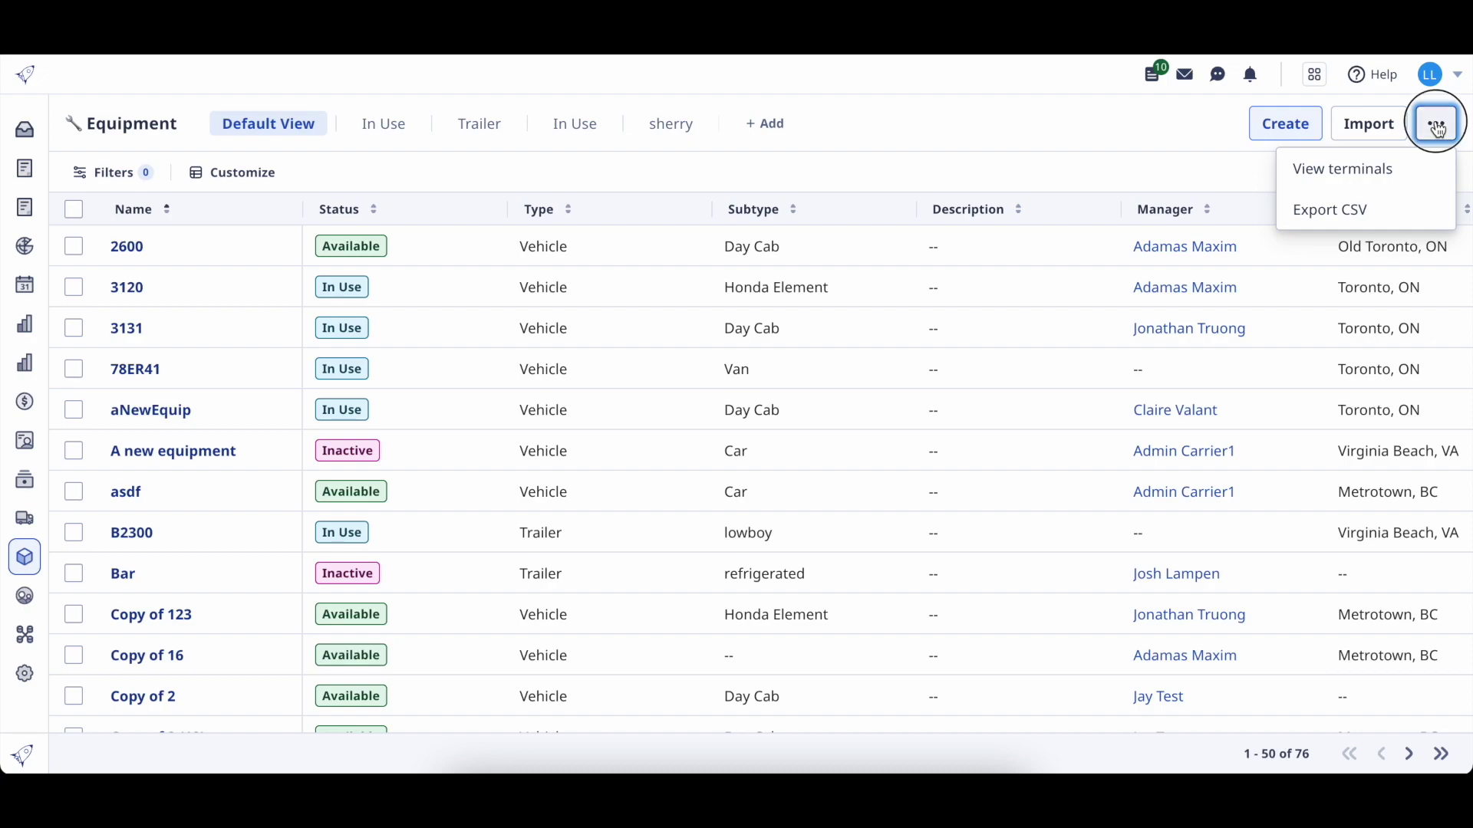
- Dismiss the more-actions menu, then open equipment 3131's detail view and close it with Esc
left_click(1438, 129)
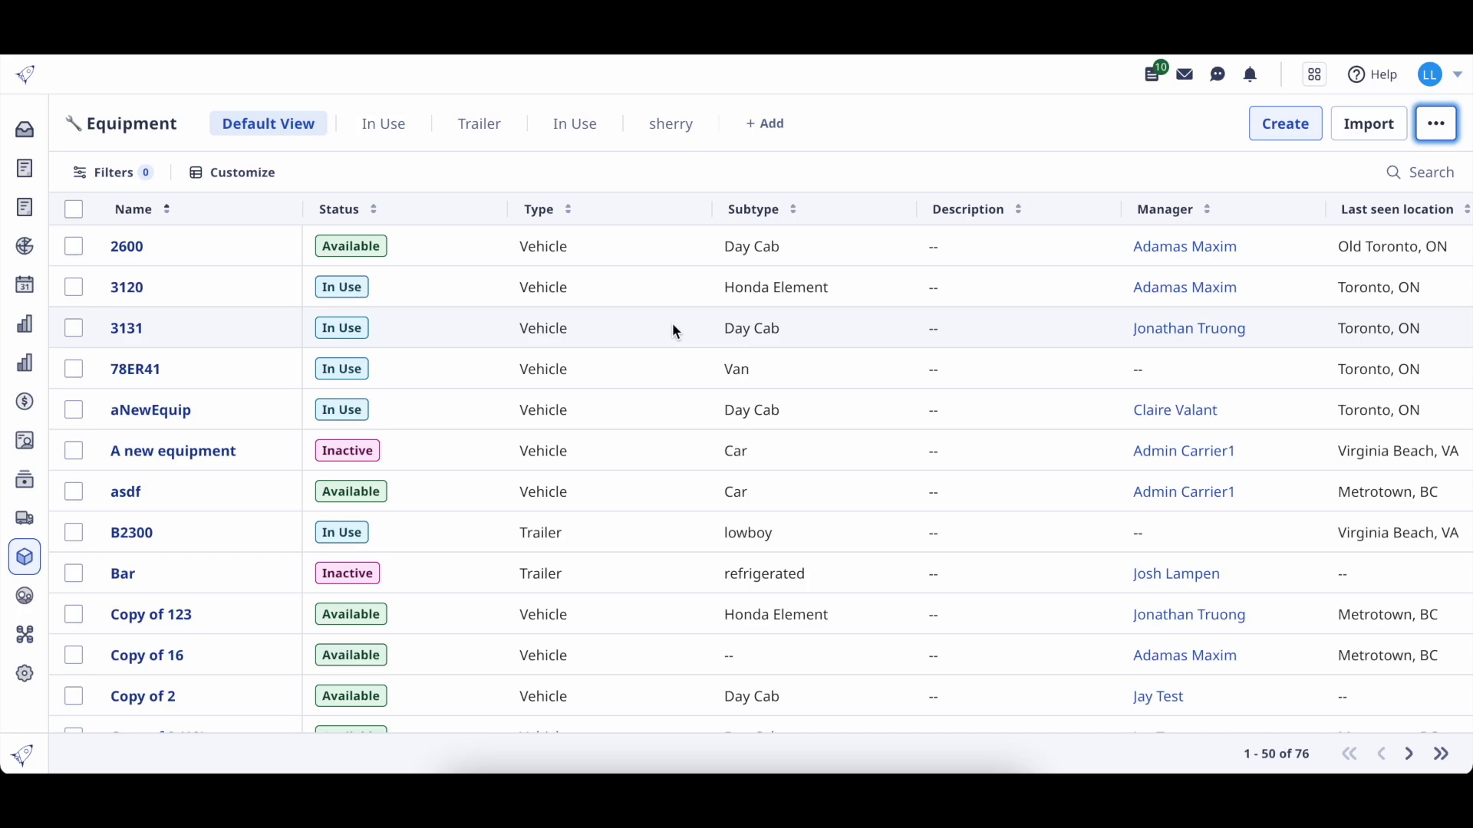
left_click(125, 341)
left_click(127, 342)
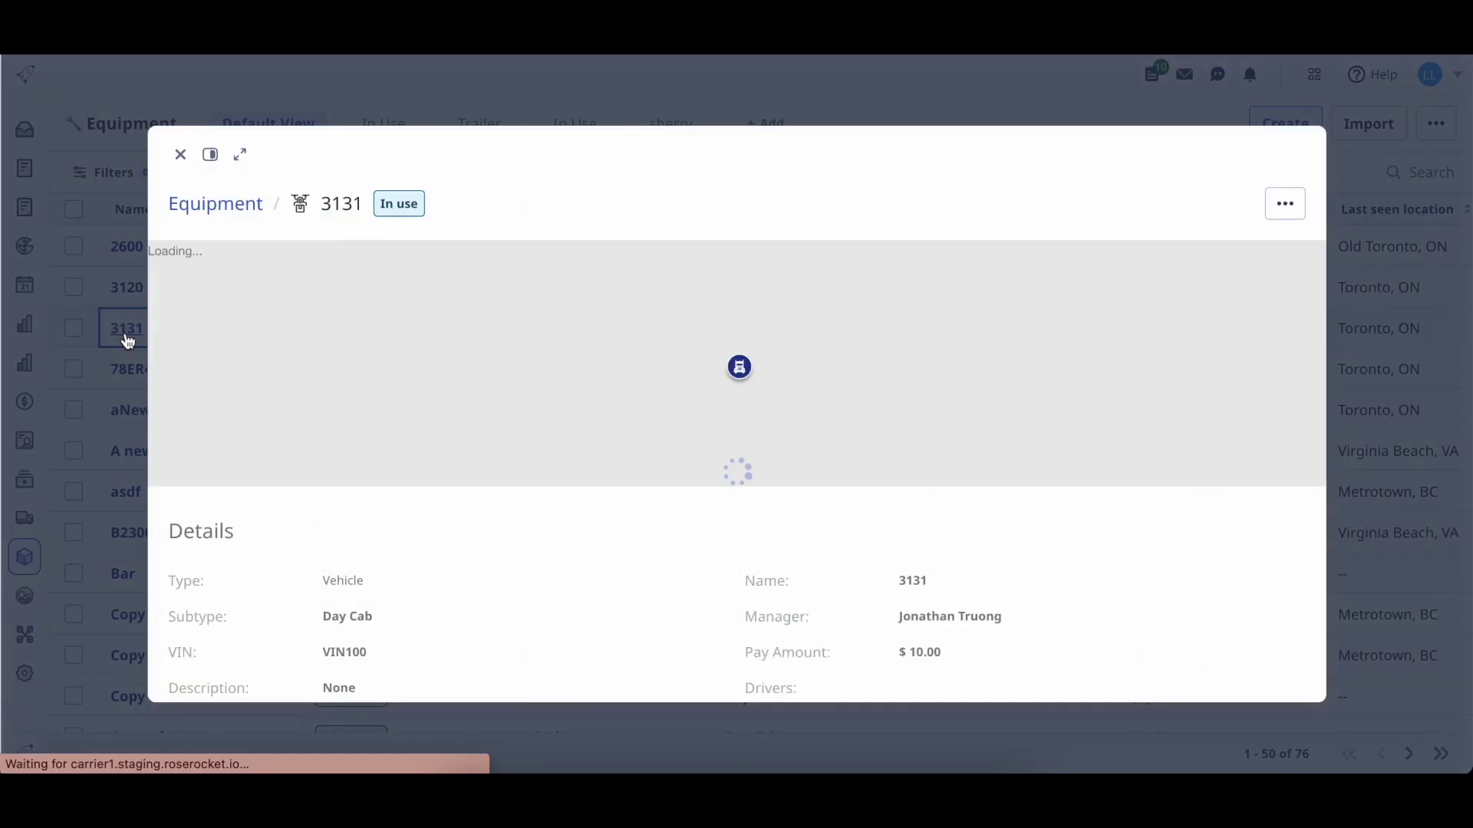
key("Escape")
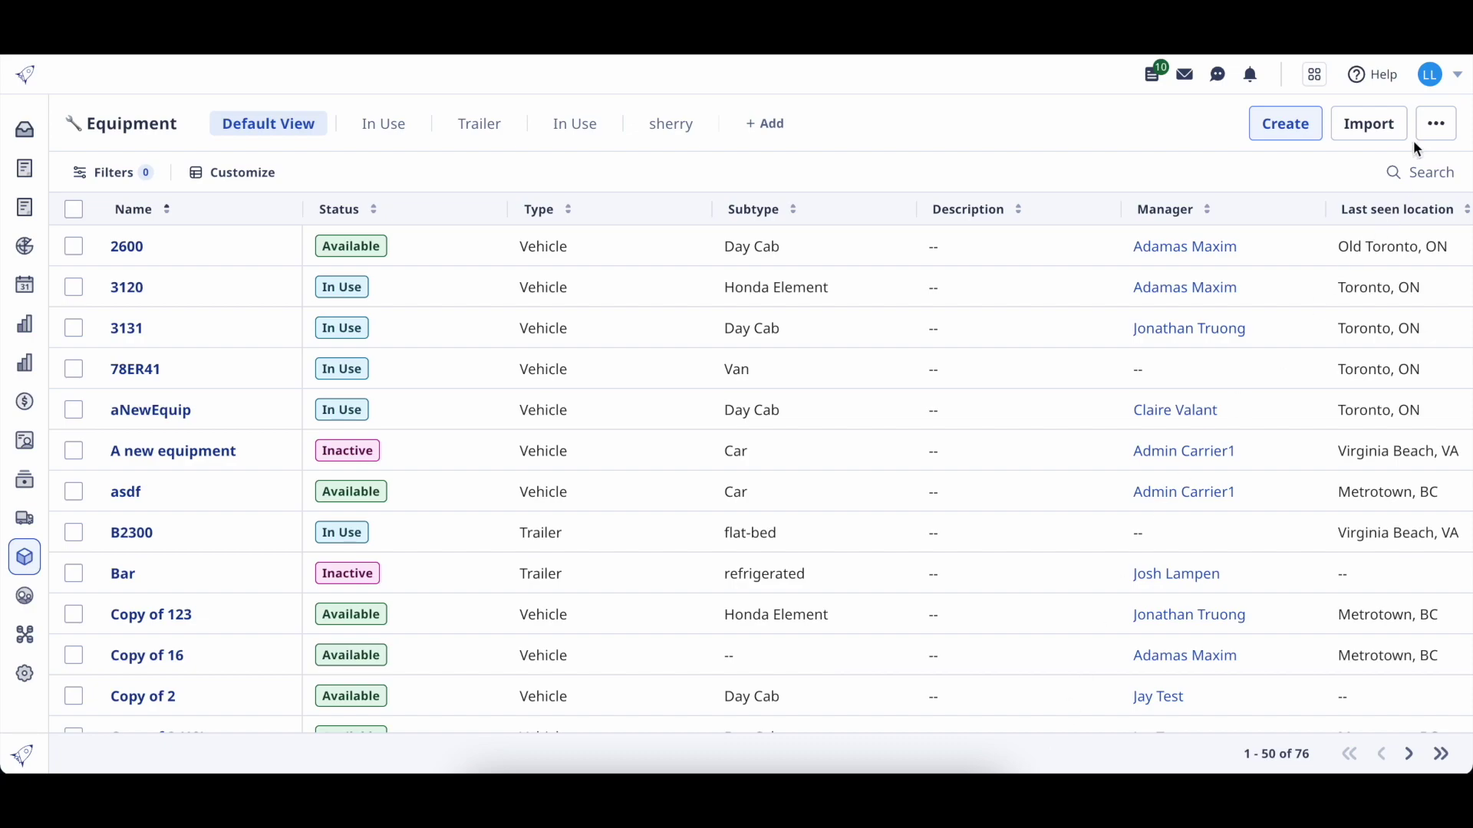
- Export CSV from the more-actions menu as 'Equipment List' with 50 rows and download it
left_click(1437, 129)
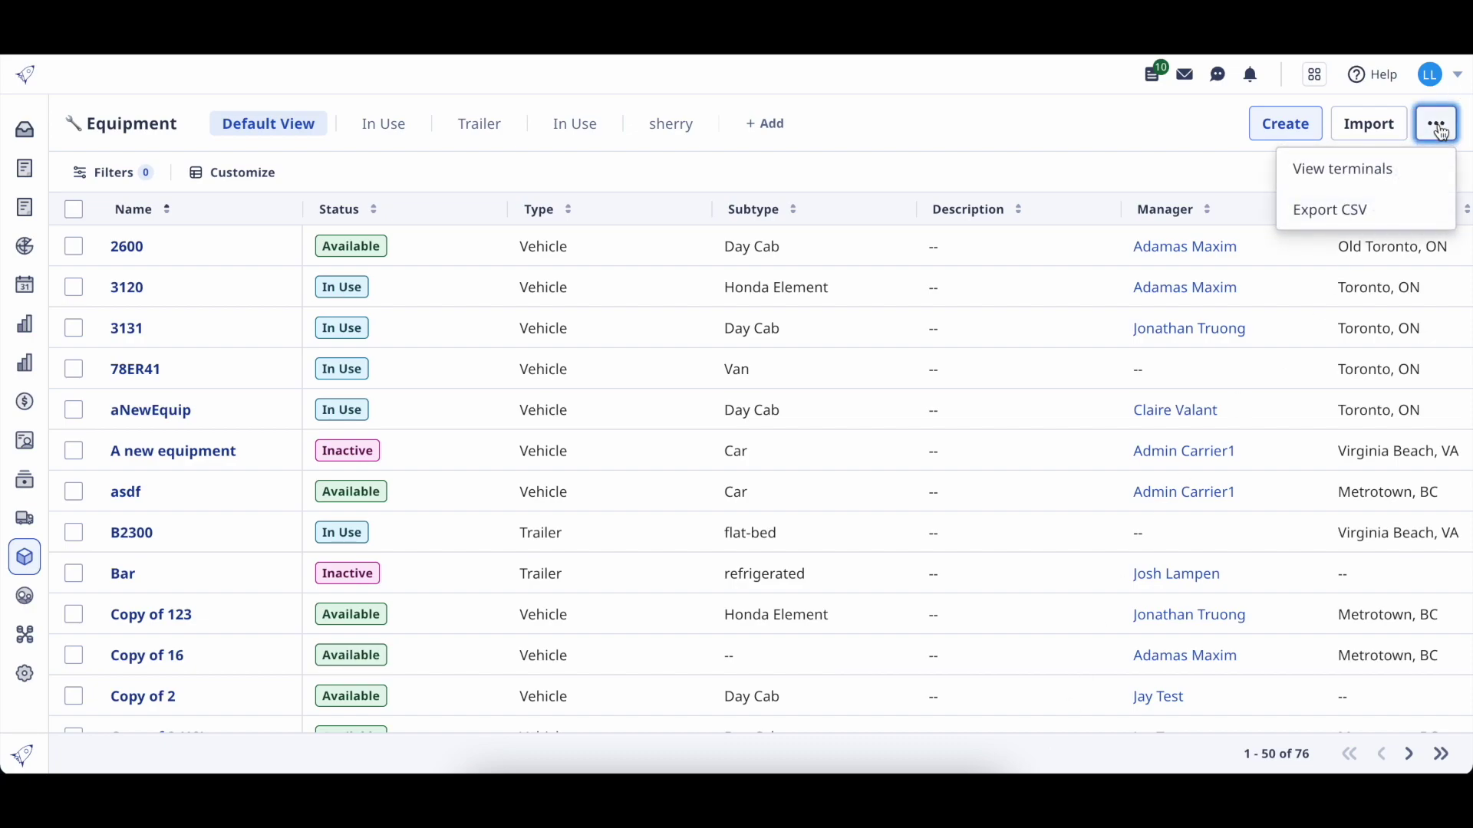
left_click(1409, 214)
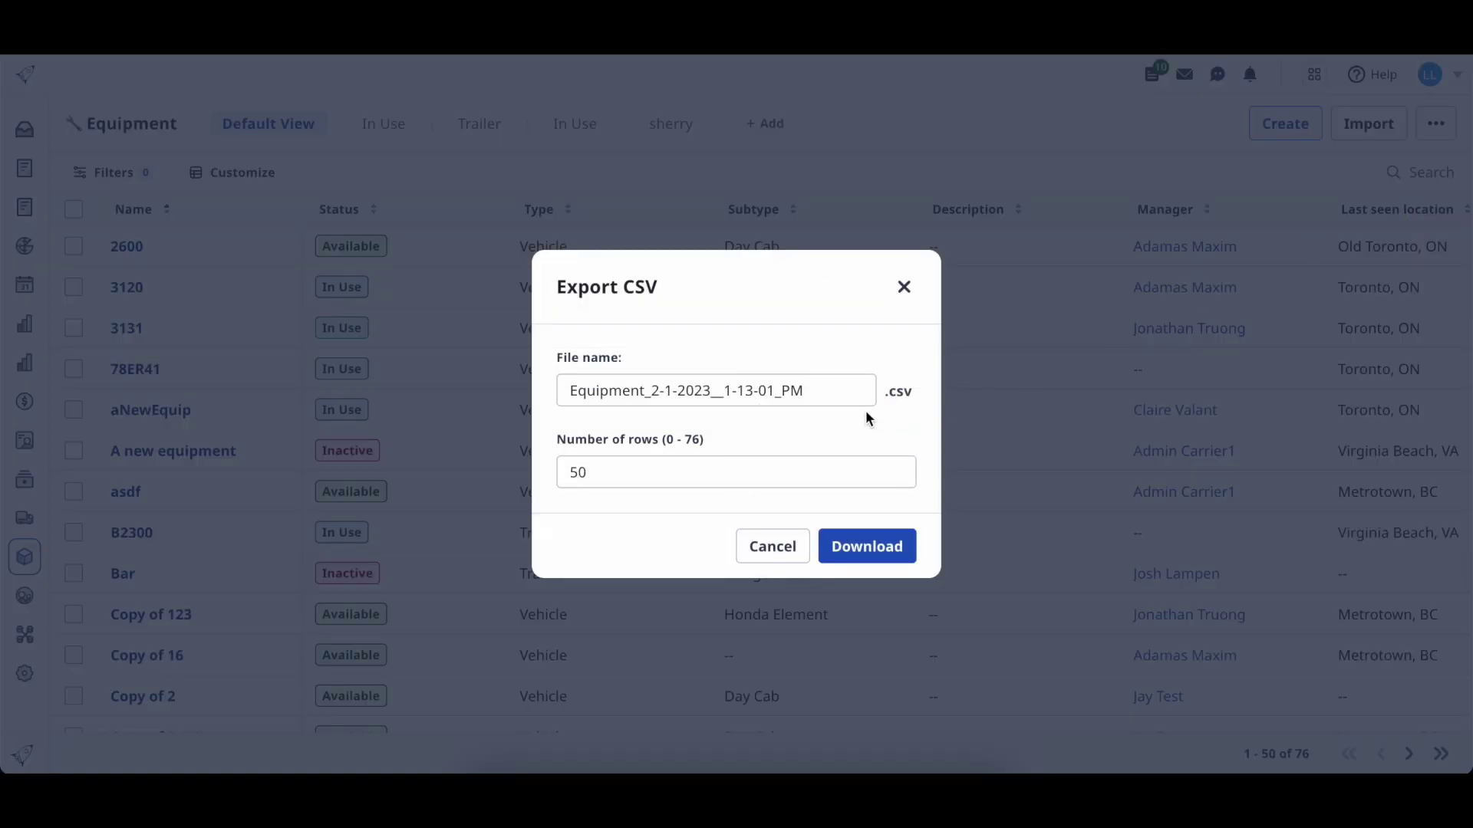
left_click_drag(798, 392, 647, 393)
type("L")
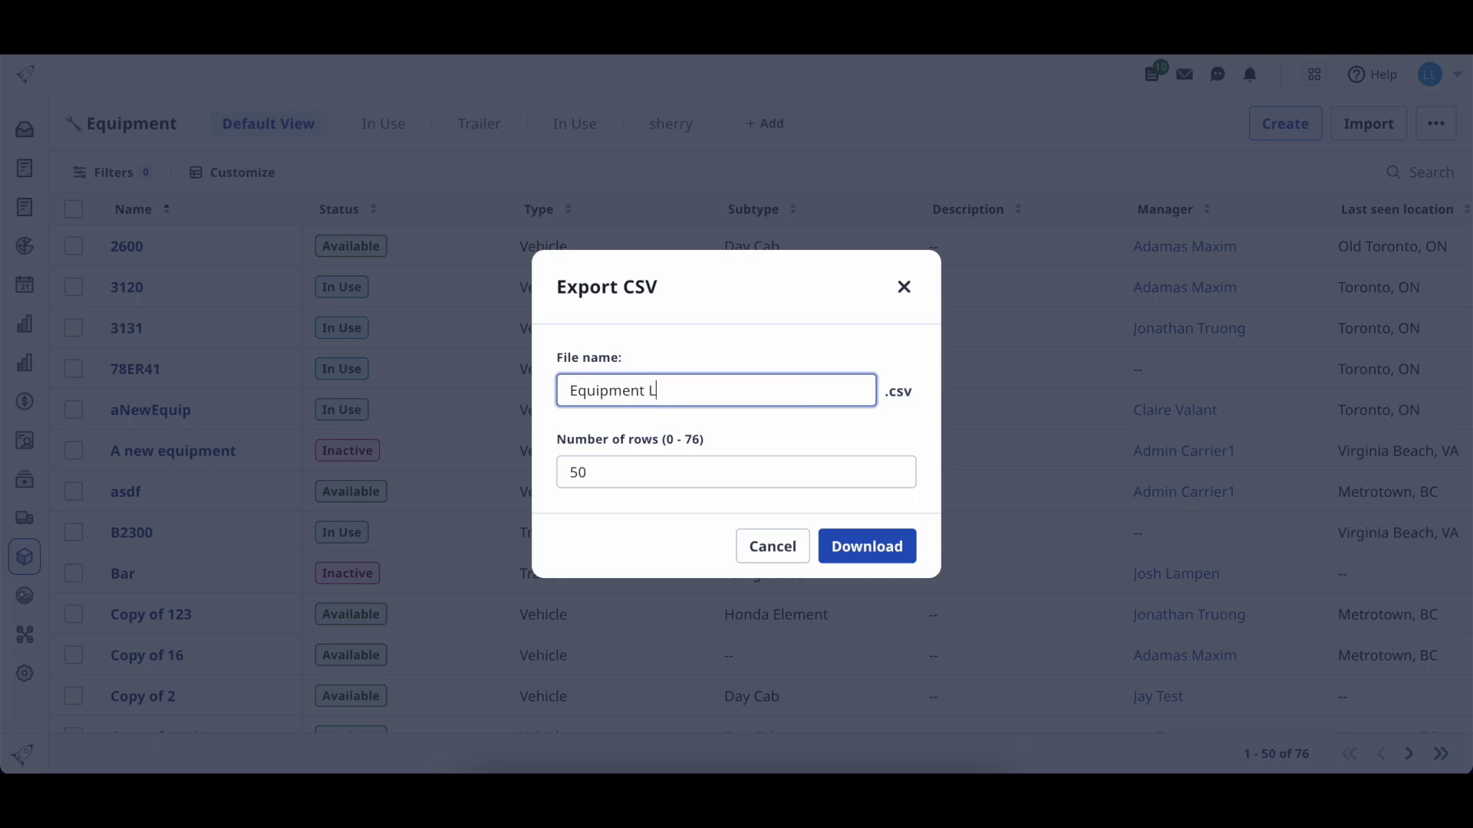
type("ist")
left_click(630, 468)
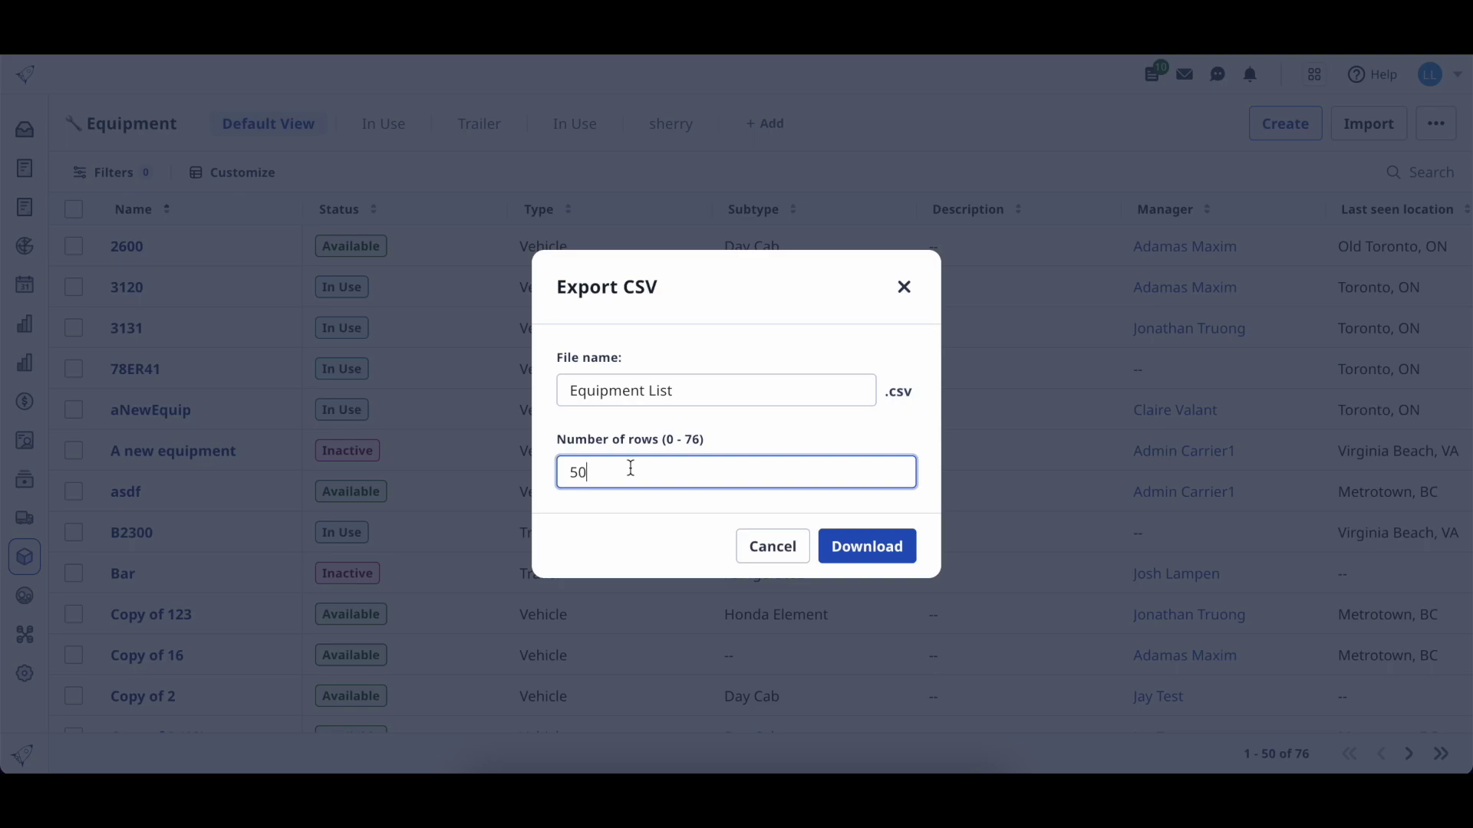
left_click(865, 534)
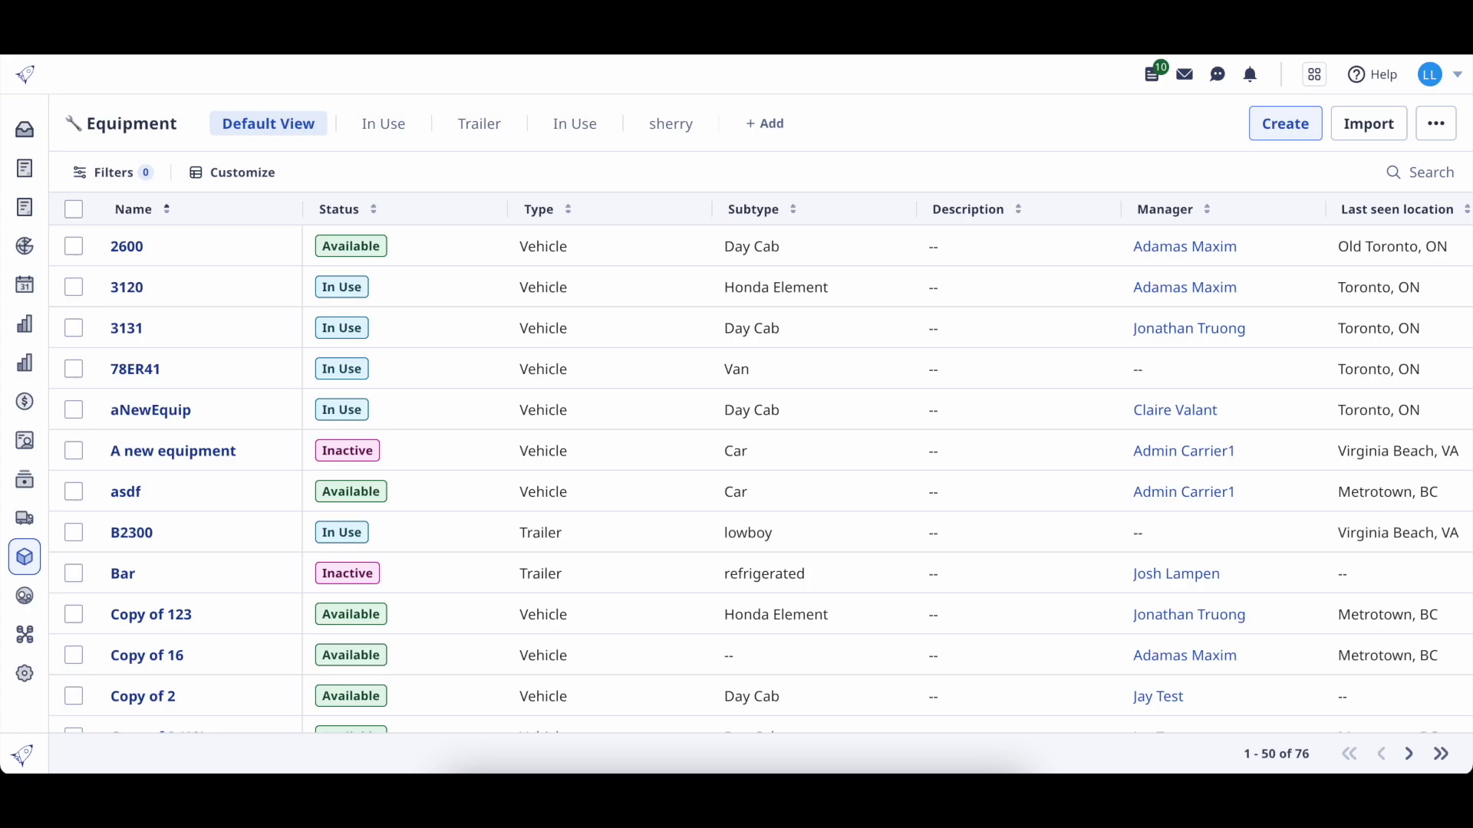
- Add and apply a filter where Status is not Inactive
left_click(116, 173)
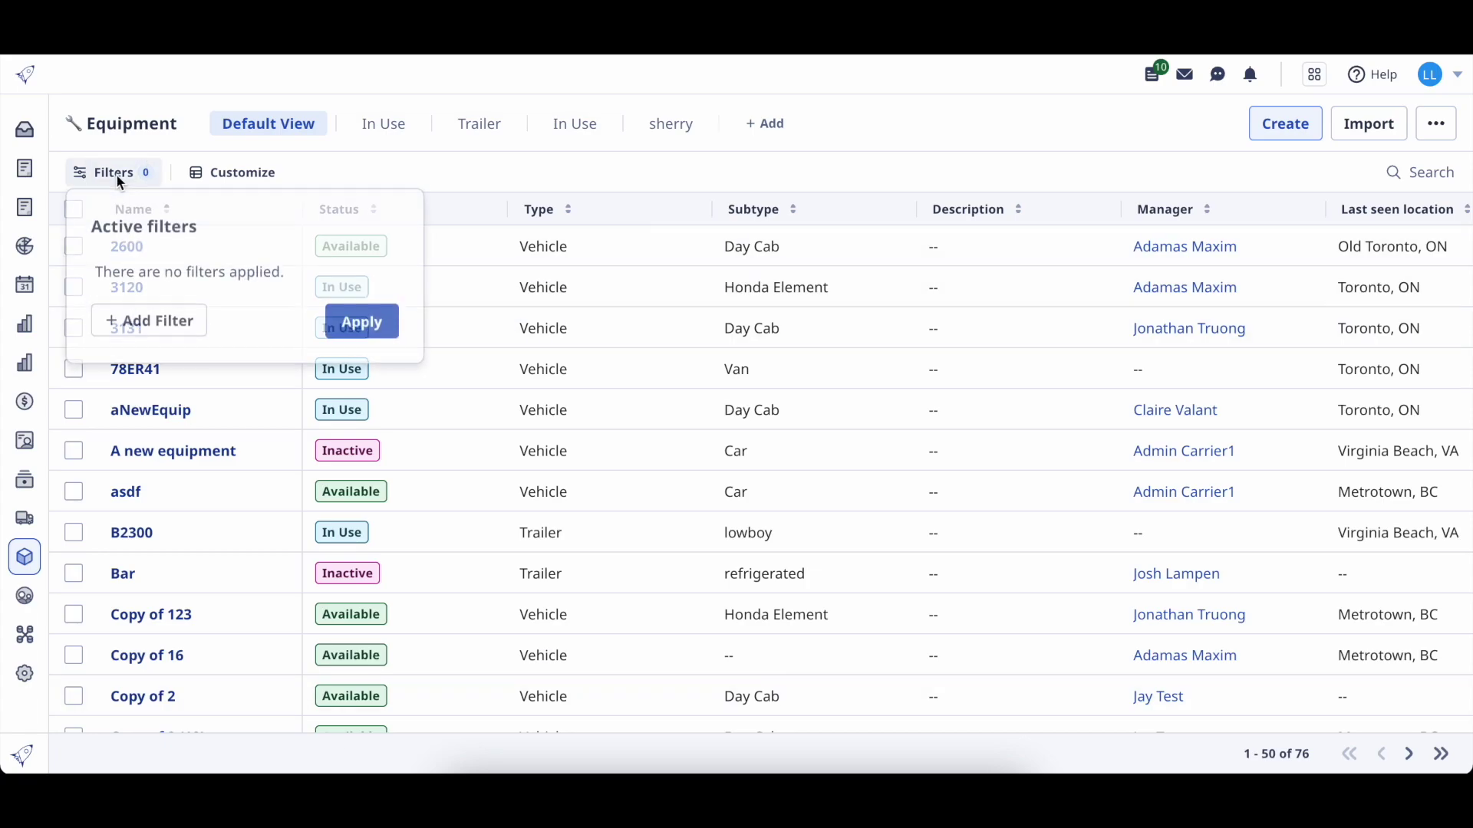
left_click(145, 328)
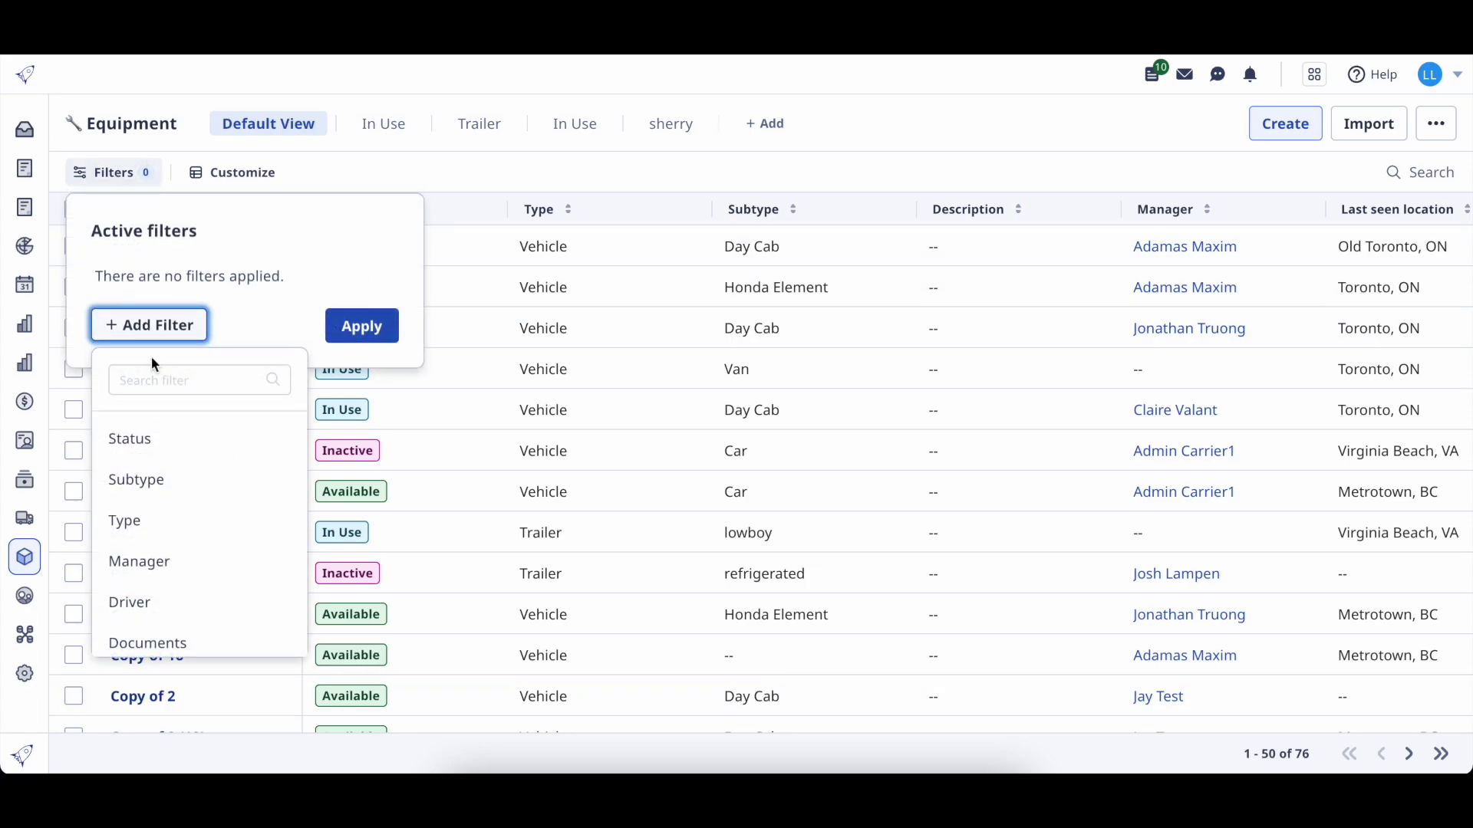
left_click(164, 439)
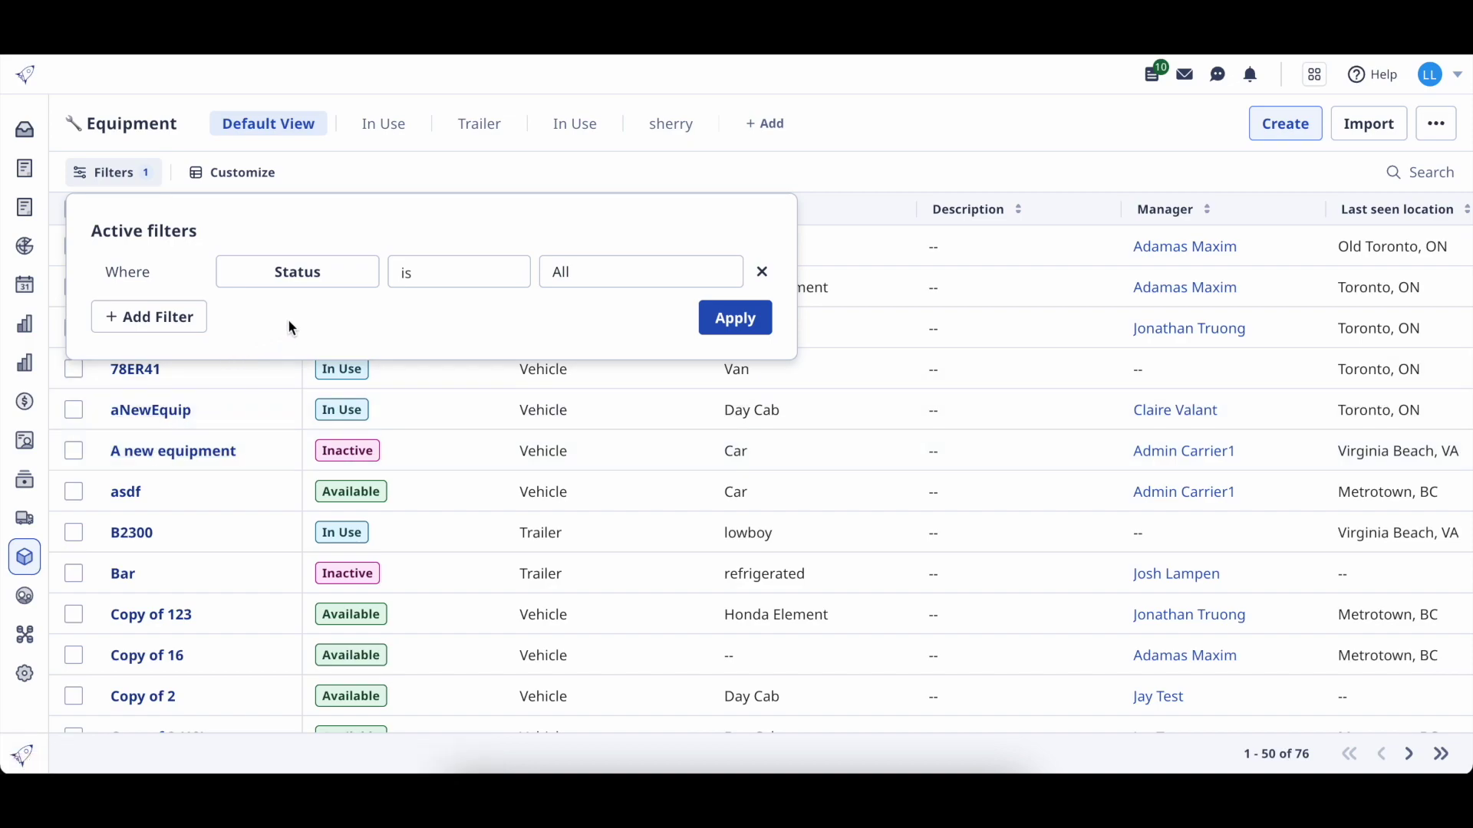
left_click(463, 274)
left_click(461, 365)
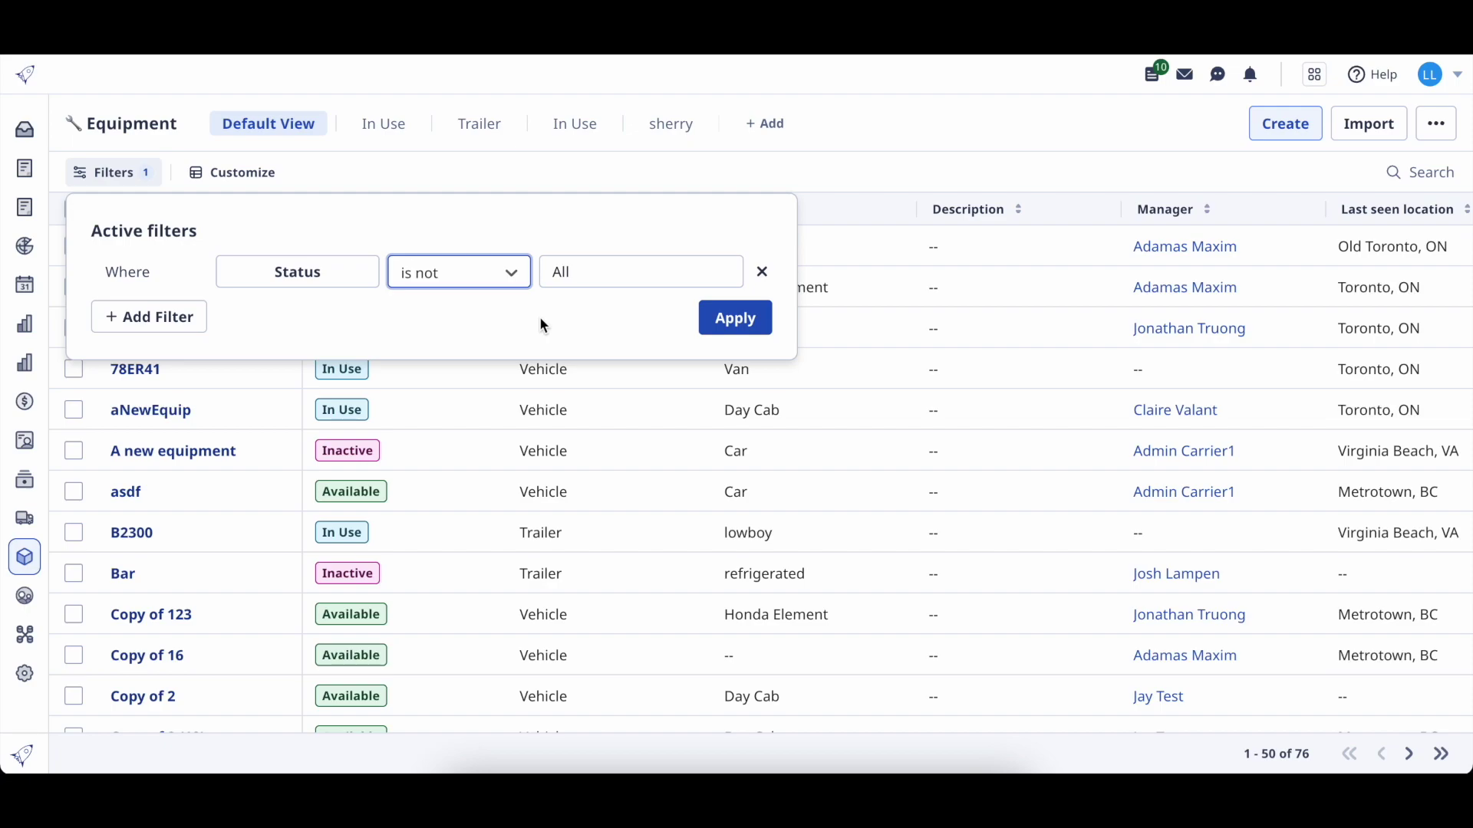
left_click(611, 273)
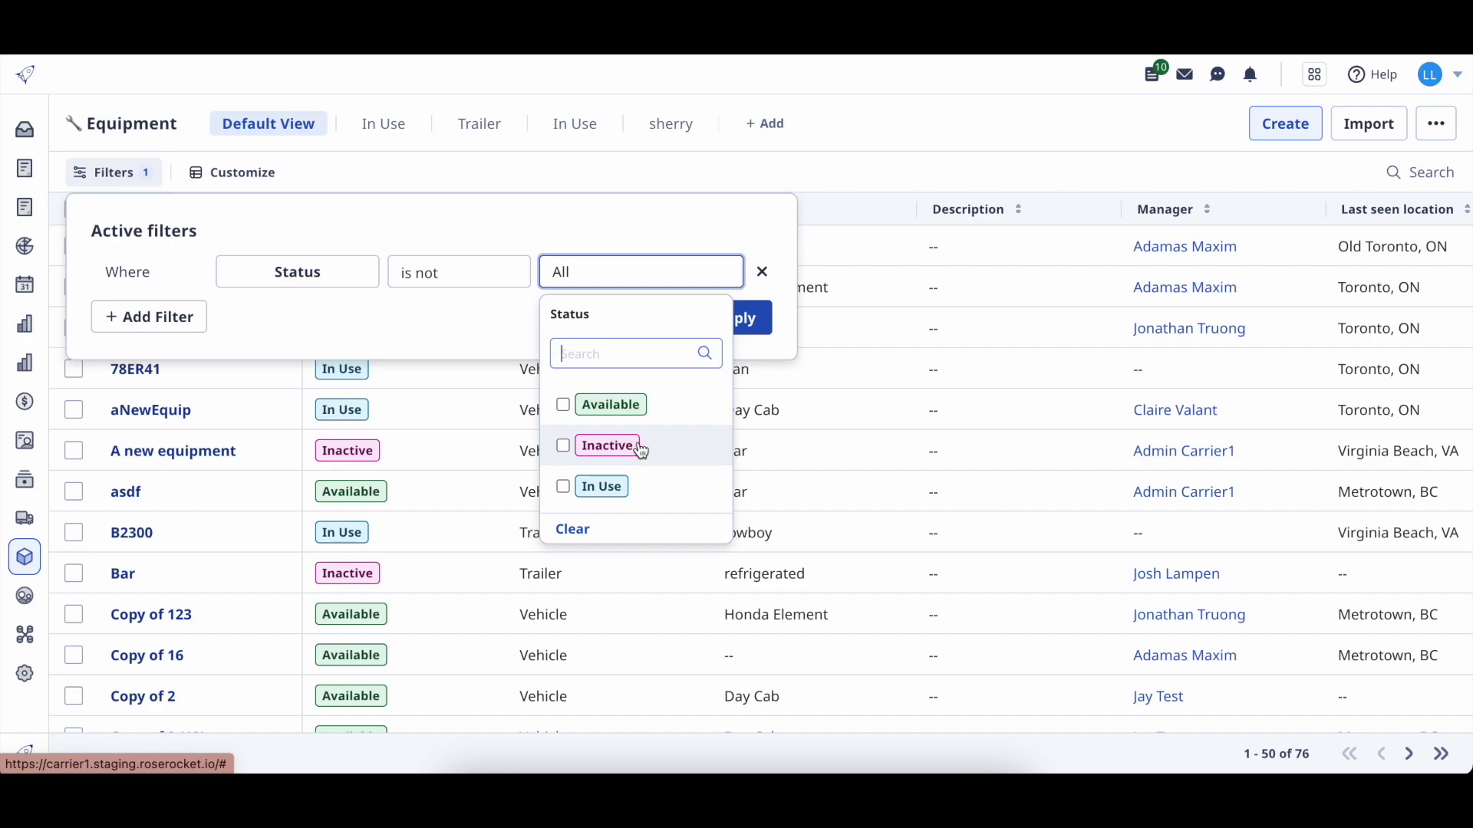
left_click(618, 445)
left_click(750, 330)
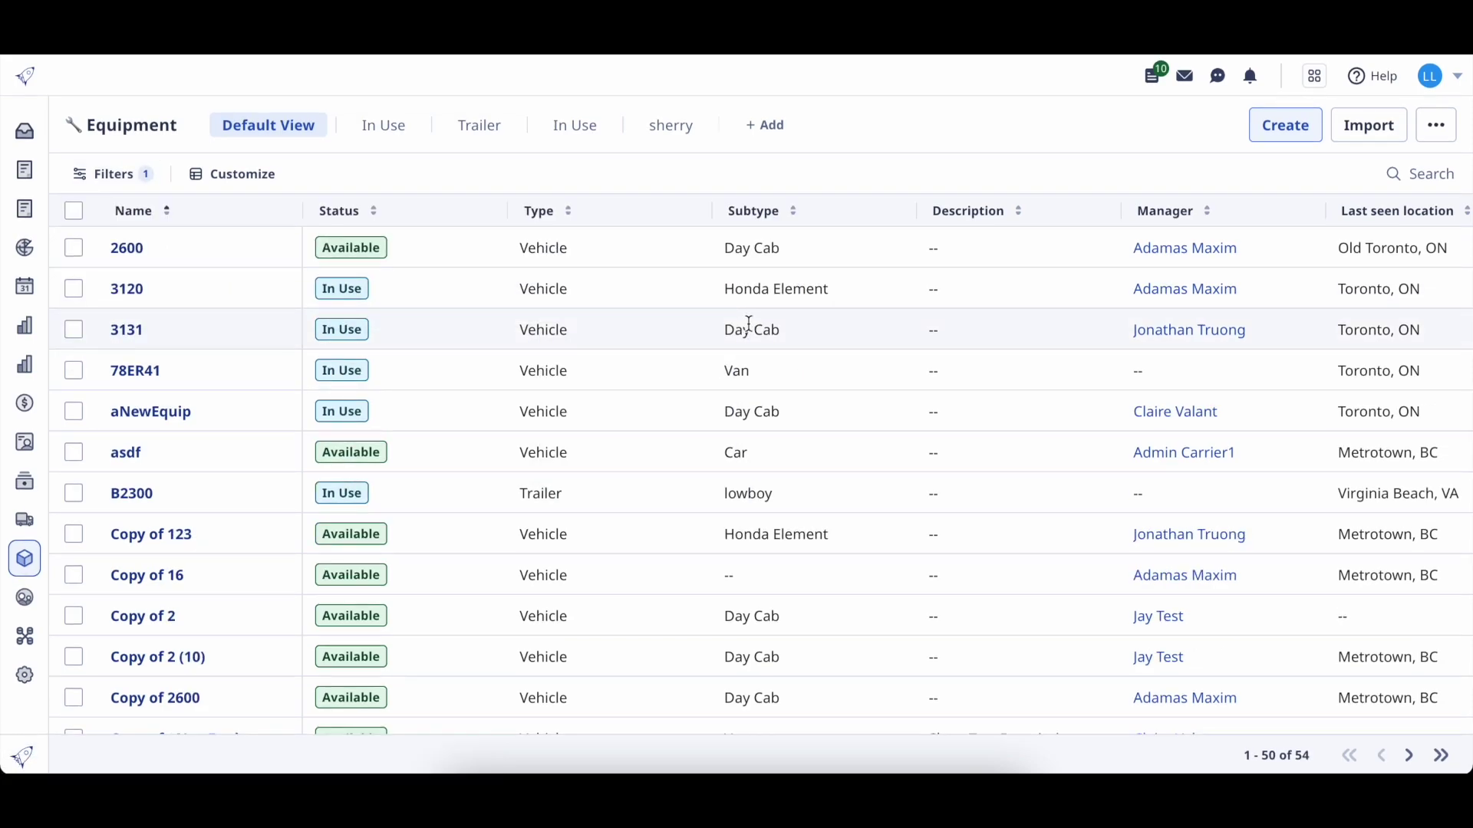
- Layer a Subtype filter for Trailer - flat-bed and Trailer - lowboy and apply it
left_click(141, 175)
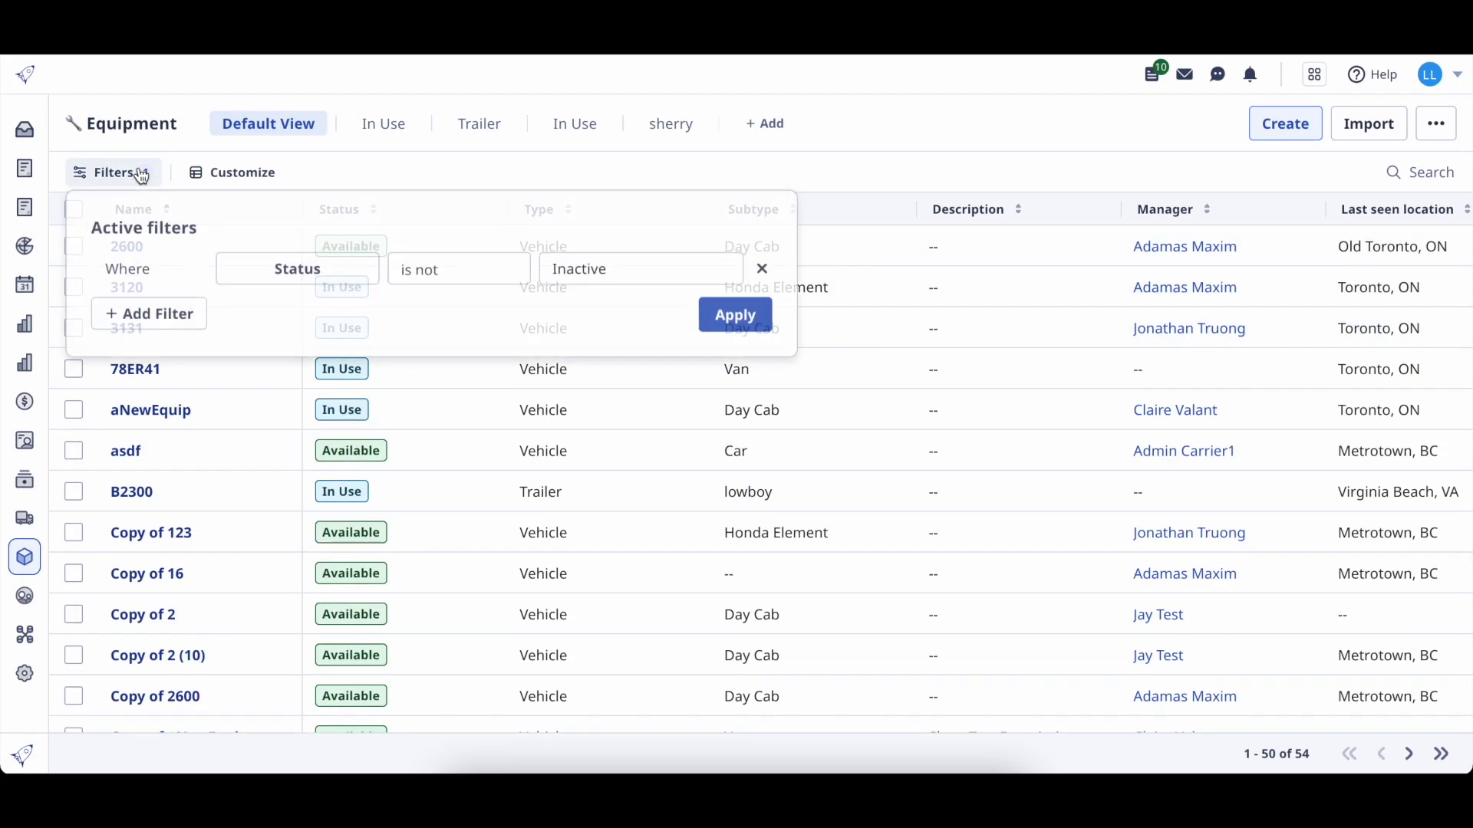
left_click(173, 316)
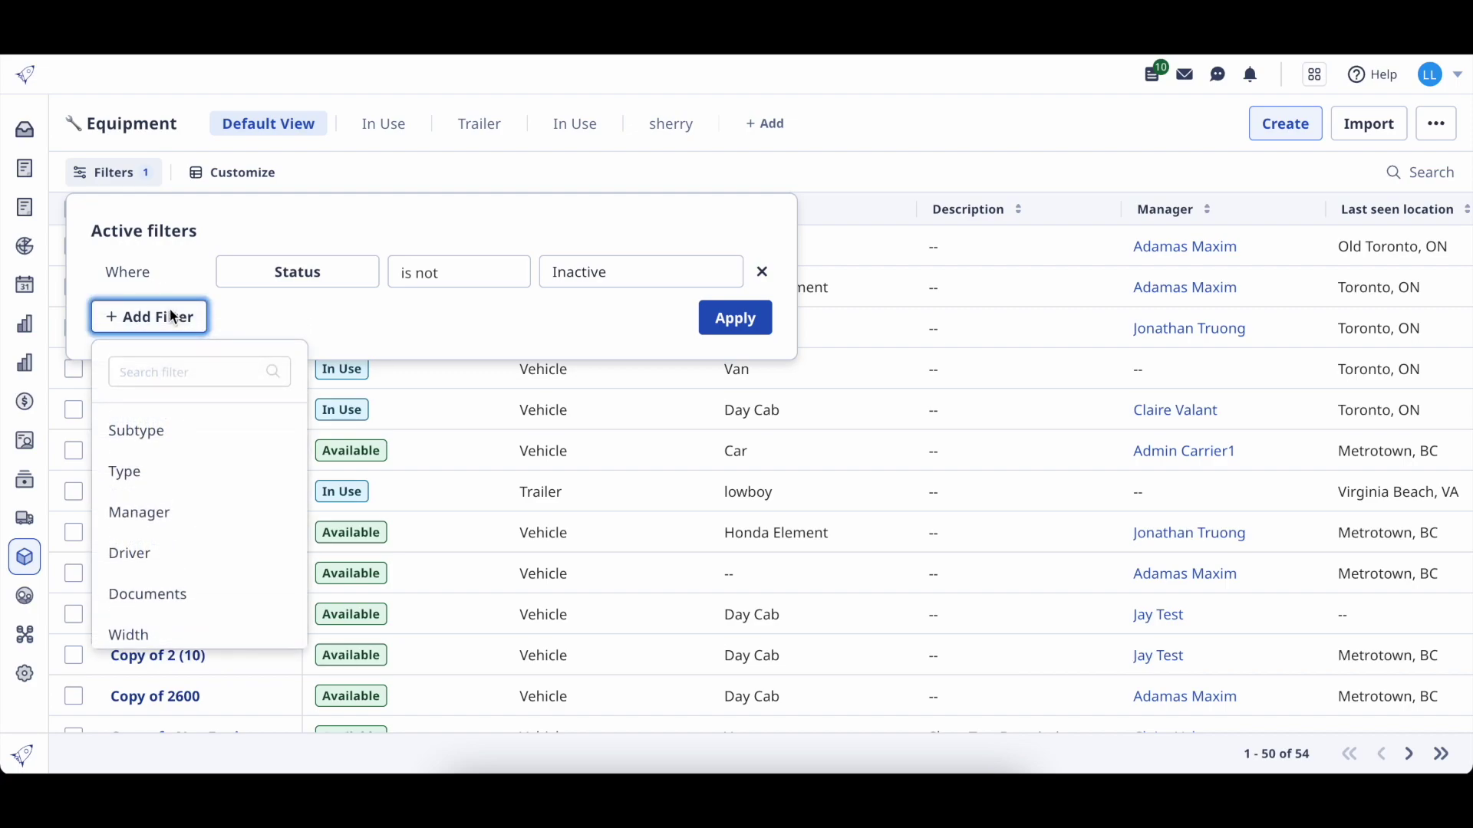
left_click(187, 430)
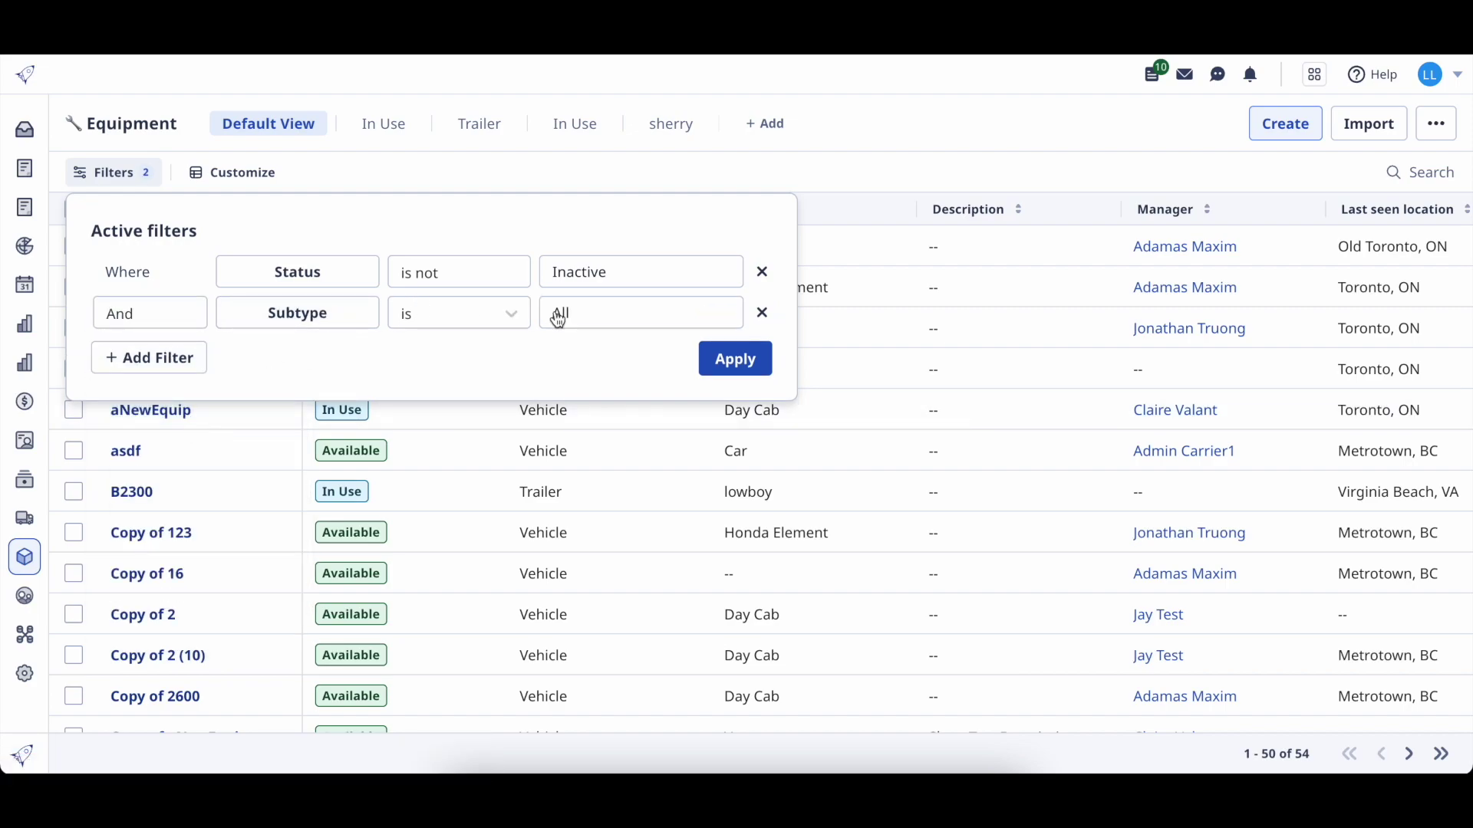
left_click(580, 314)
left_click(614, 484)
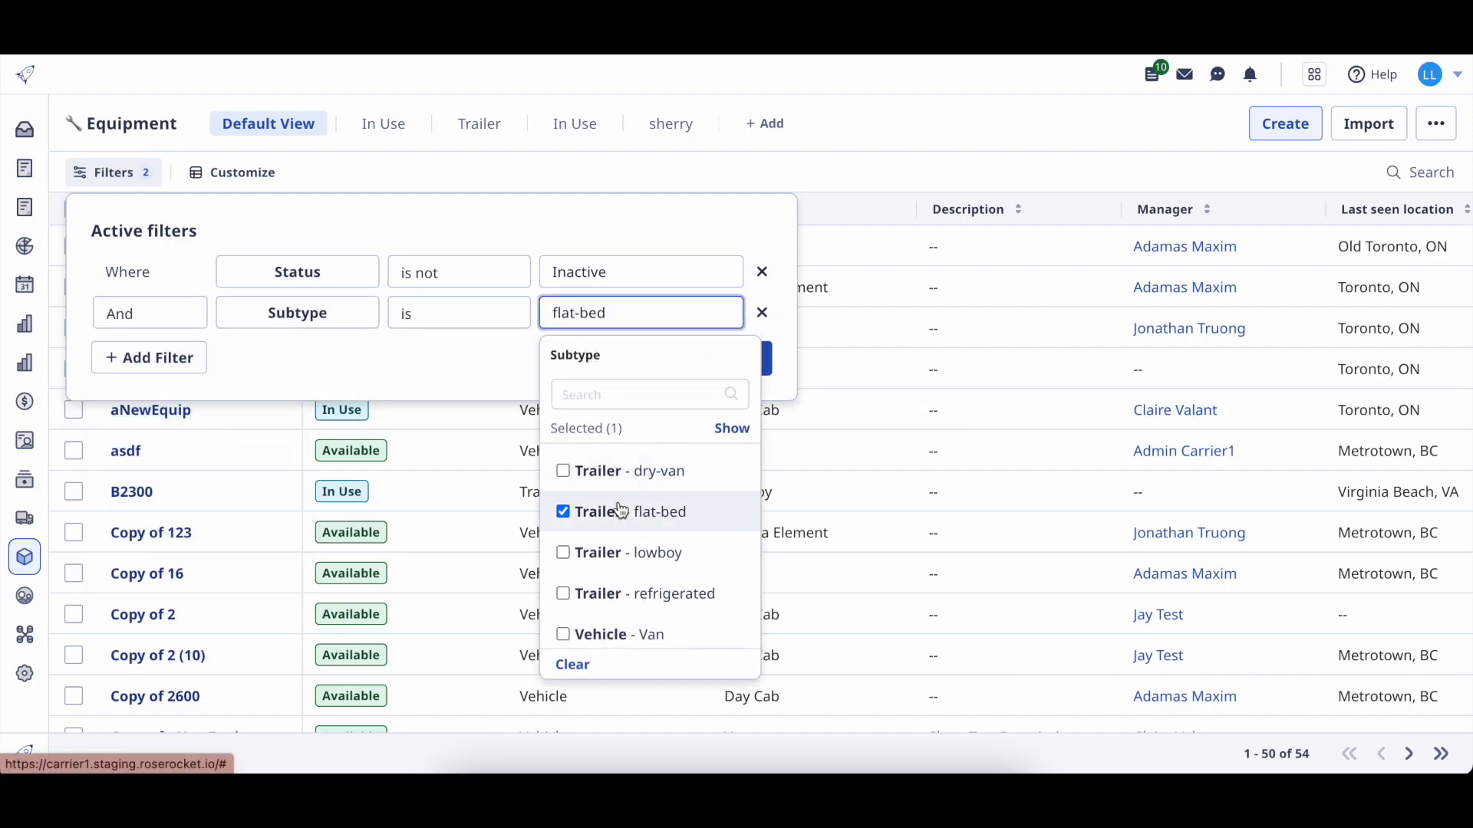
left_click(605, 553)
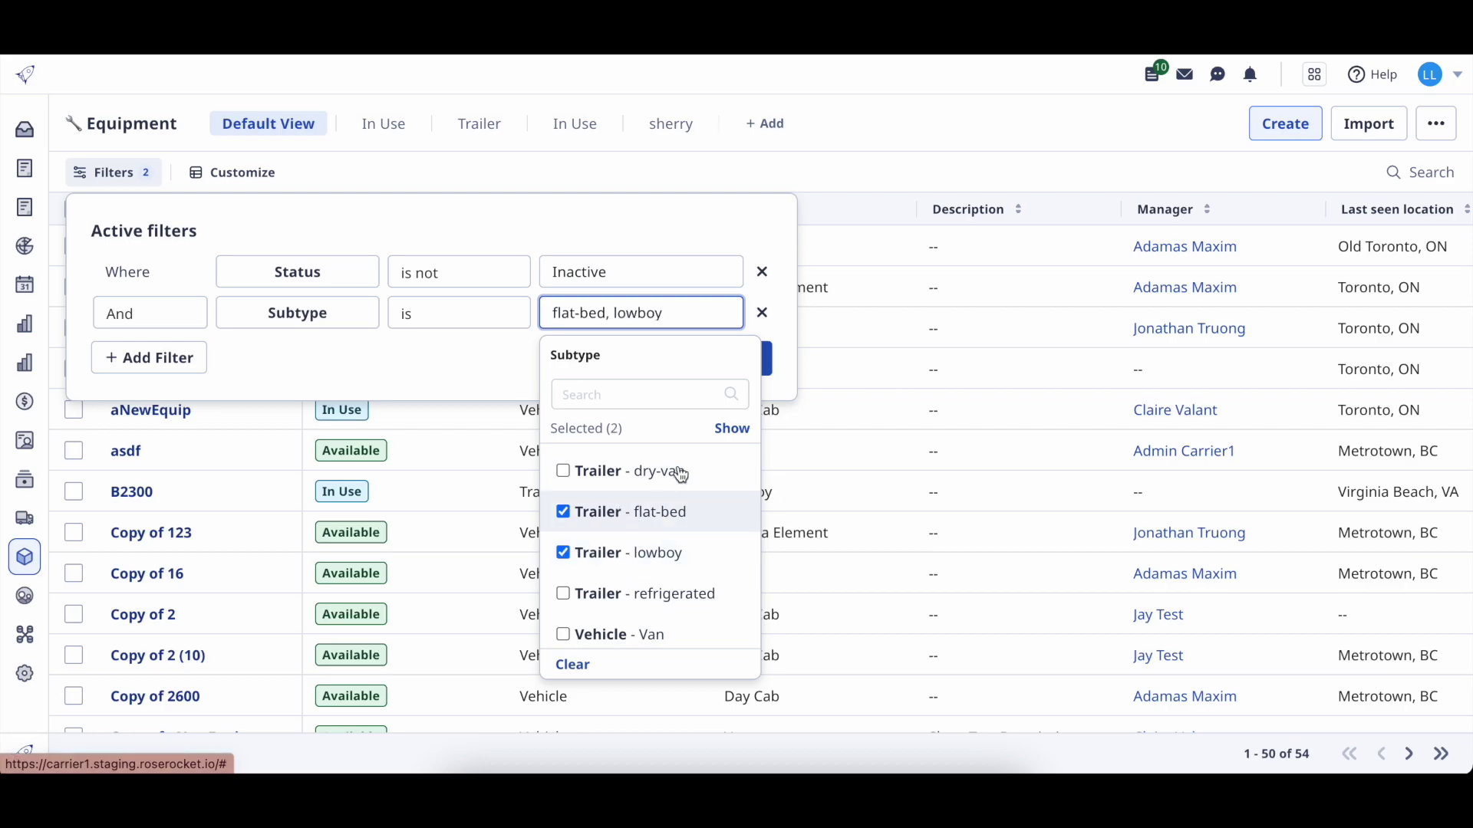
left_click(769, 357)
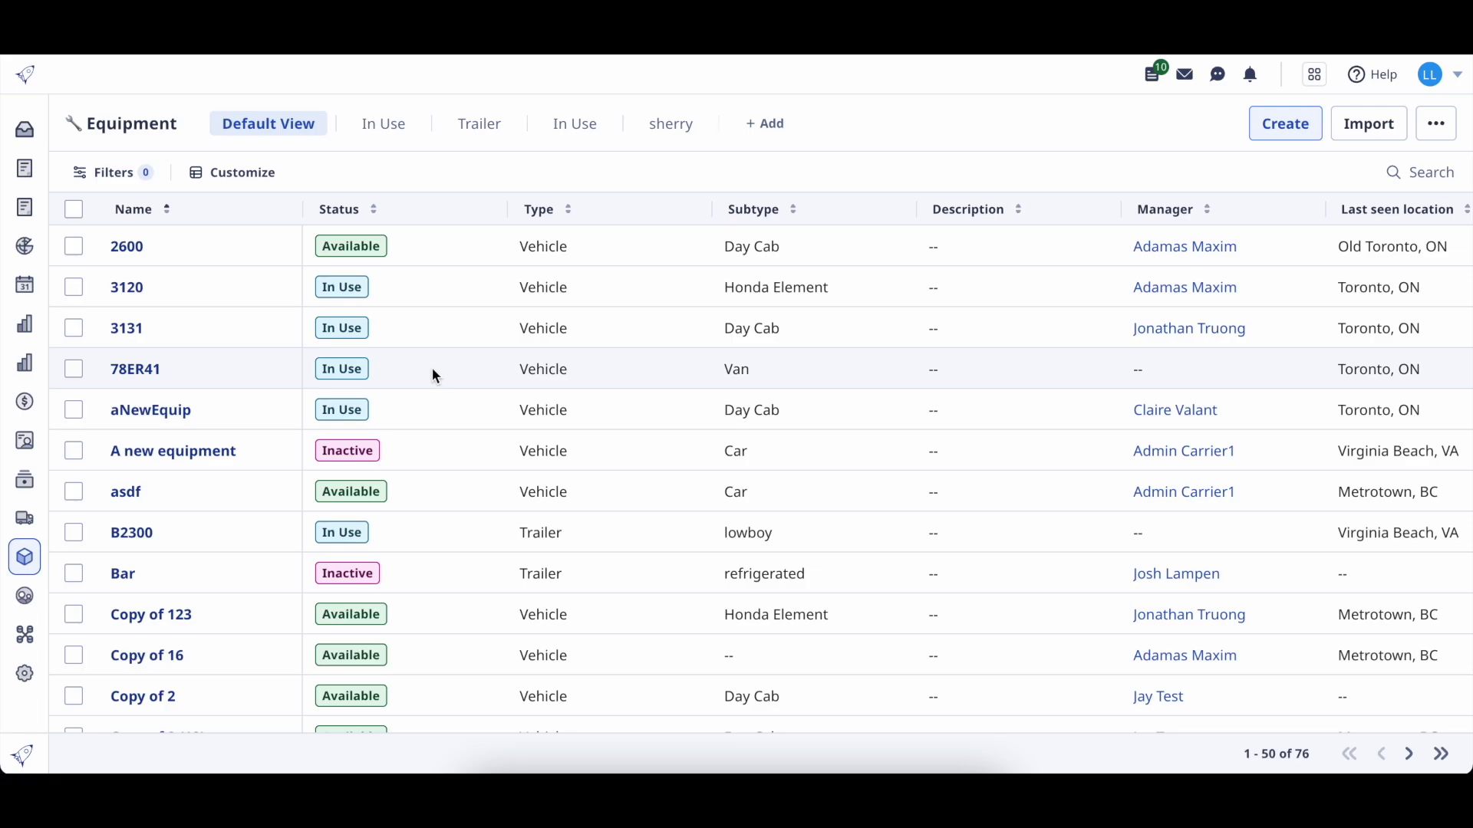
left_click(130, 247)
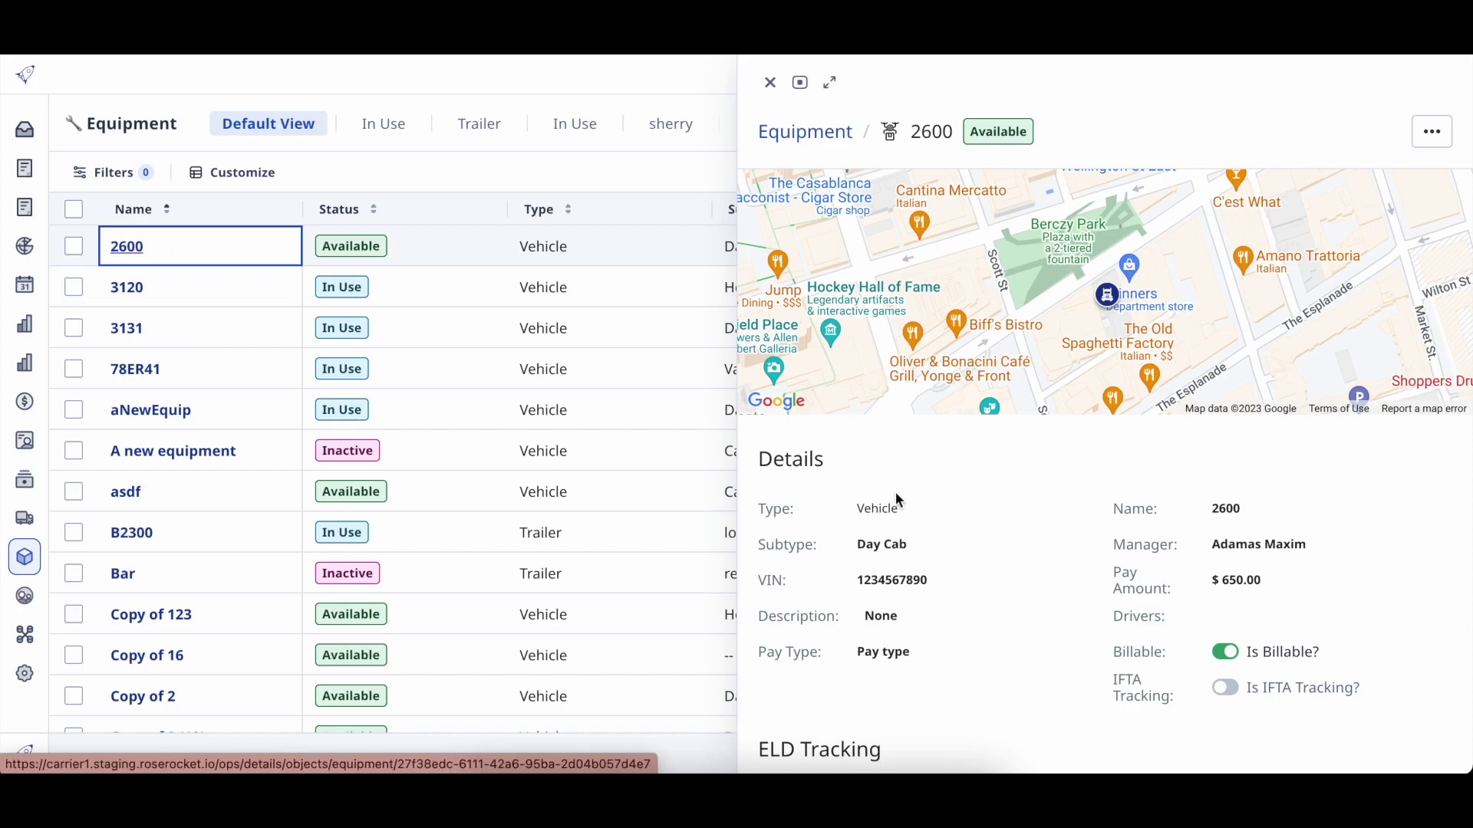
scroll(897, 495, "down", 4)
scroll(897, 494, "up", 5)
left_click(800, 83)
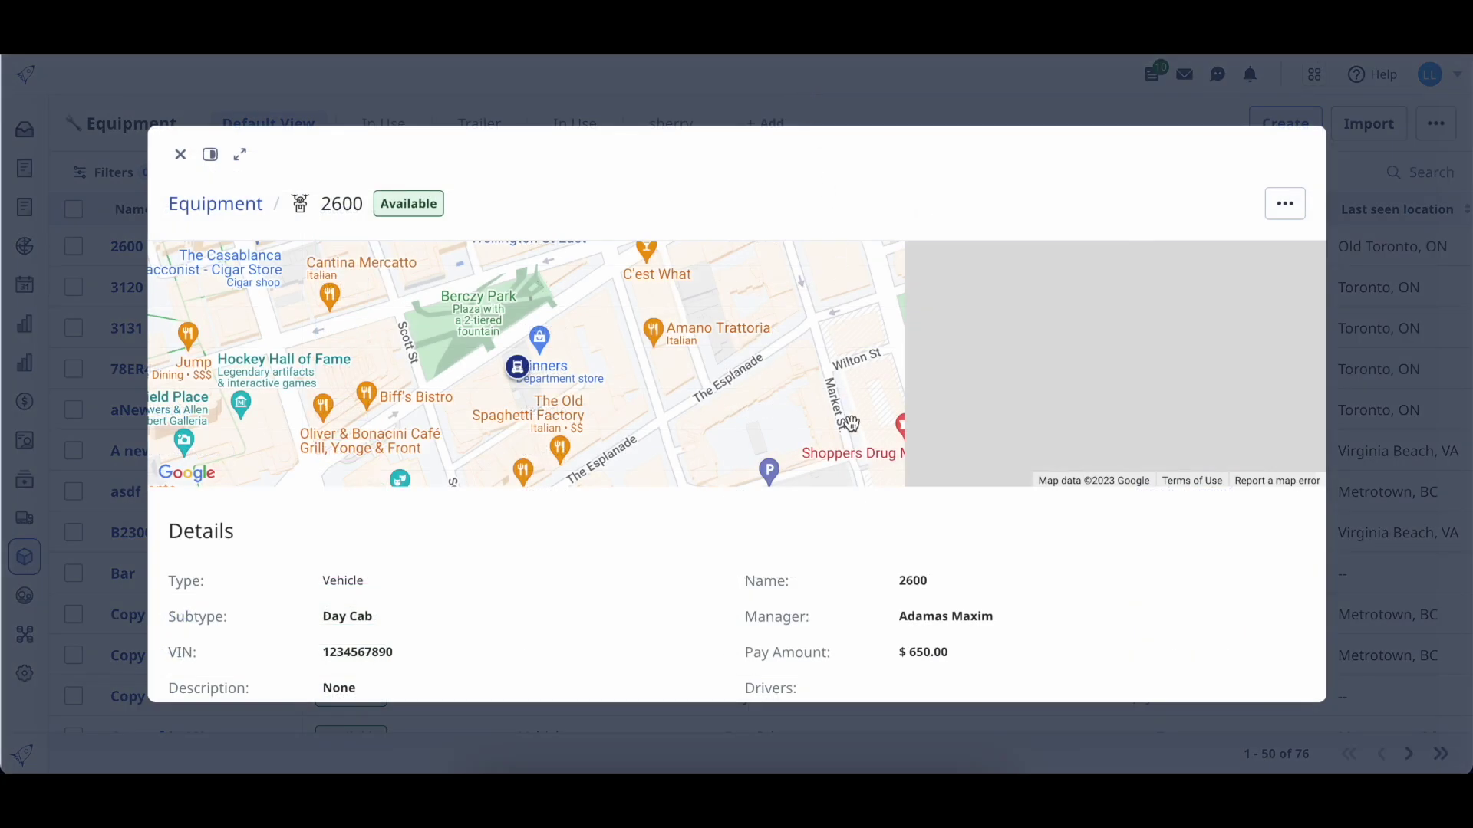
scroll(848, 424, "down", 2)
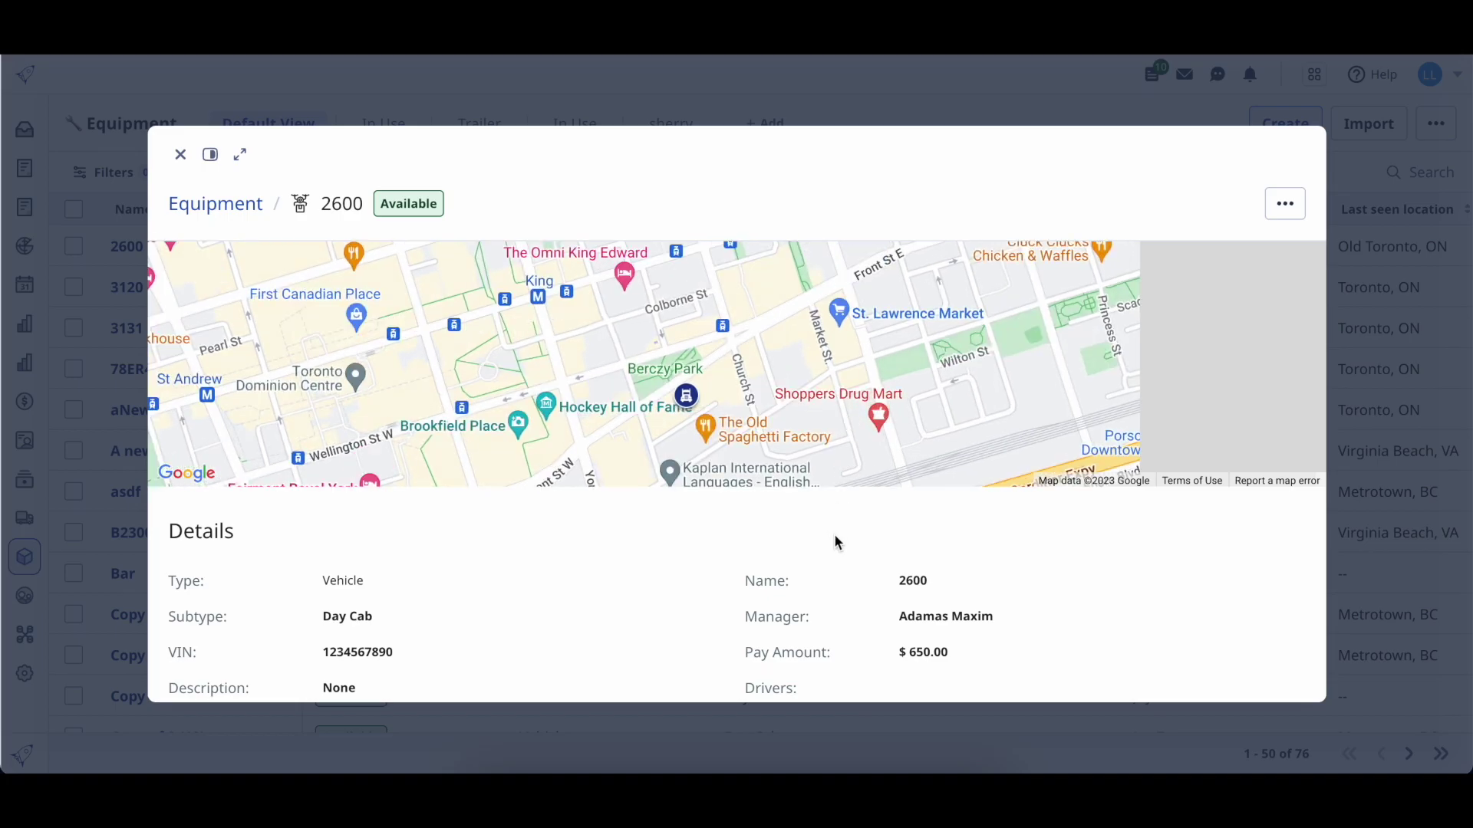
scroll(835, 537, "down", 5)
scroll(834, 541, "up", 6)
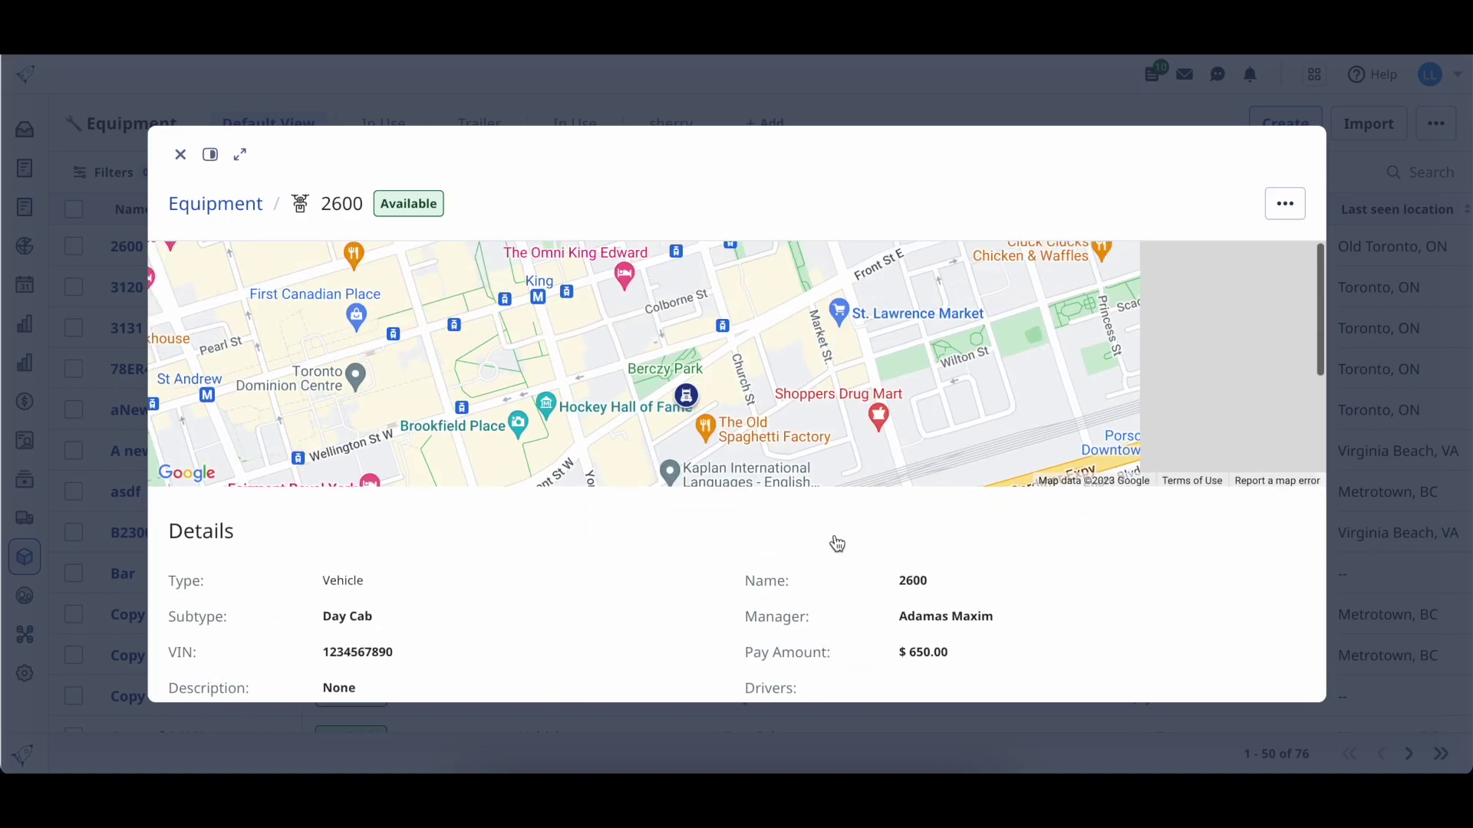
left_click(180, 155)
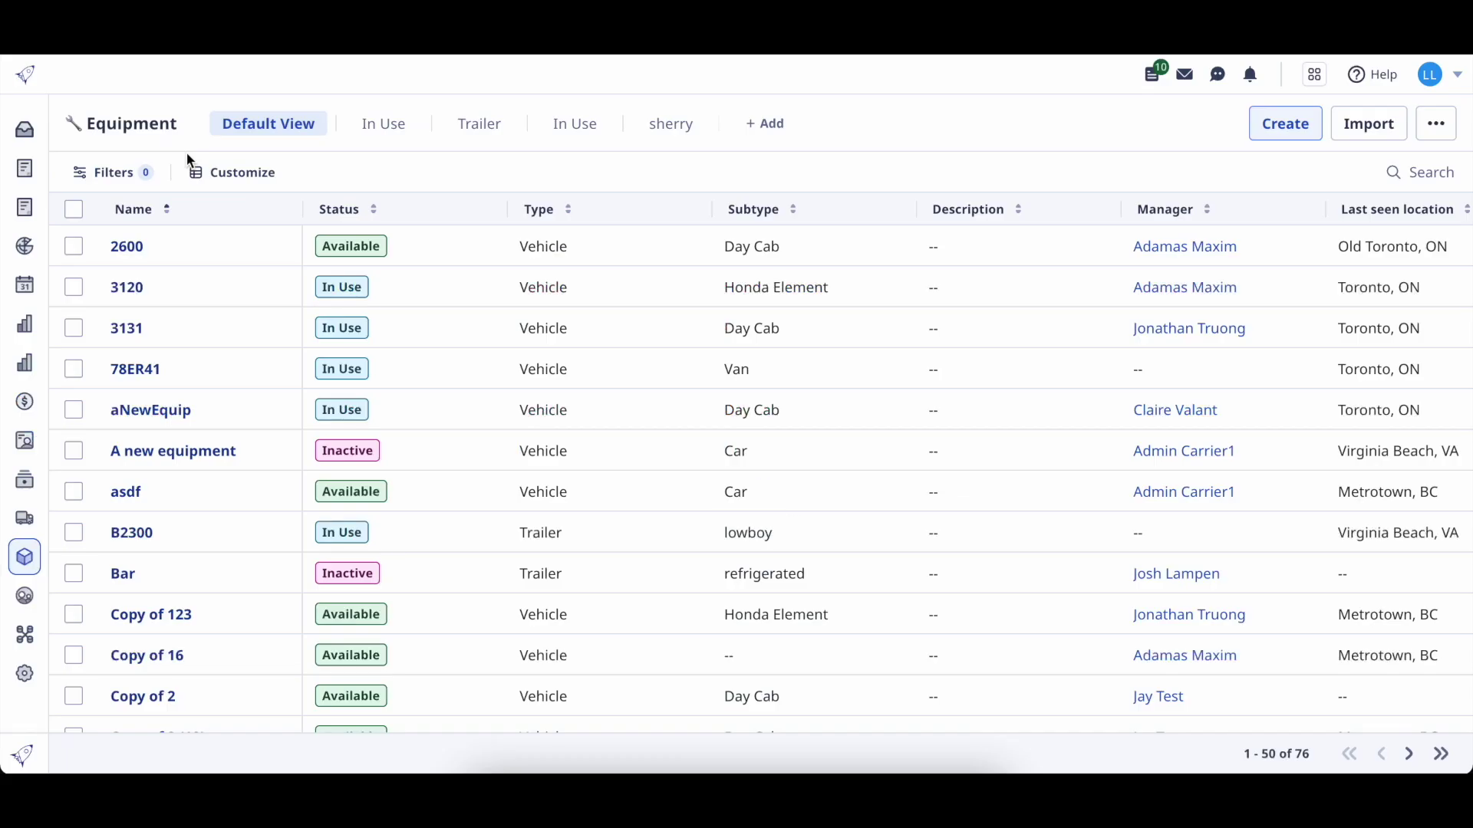
left_click(180, 451)
- Arrow to trailer B2300's Subtype cell and edit it inline to lowboy
left_click(253, 246)
key("Right")
key("Right")
key("Right")
key("Right")
key("Right")
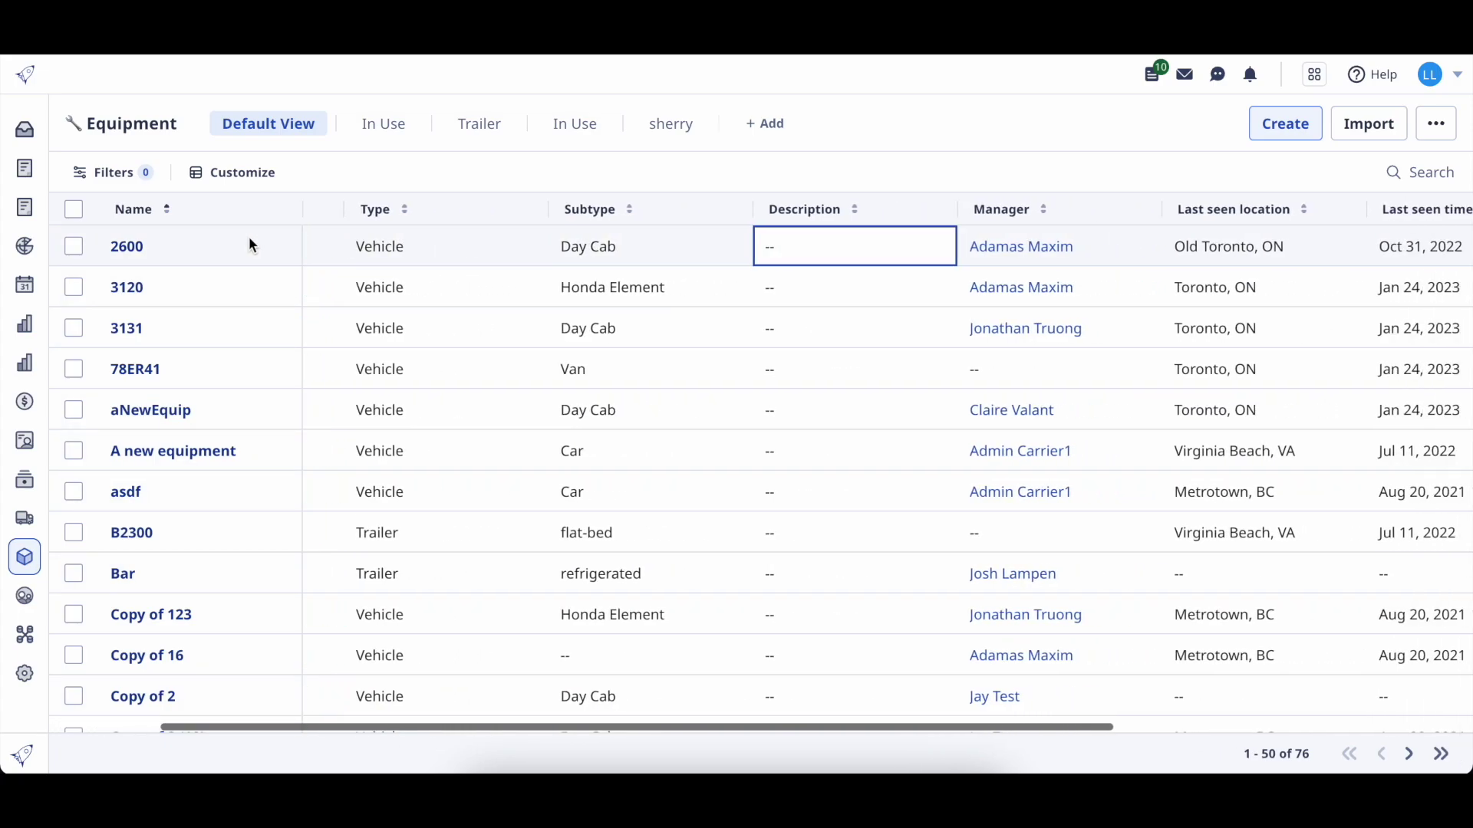
key("Down")
key("Down")
key("Down")
key("Down")
key("Down")
key("Down")
key("Down")
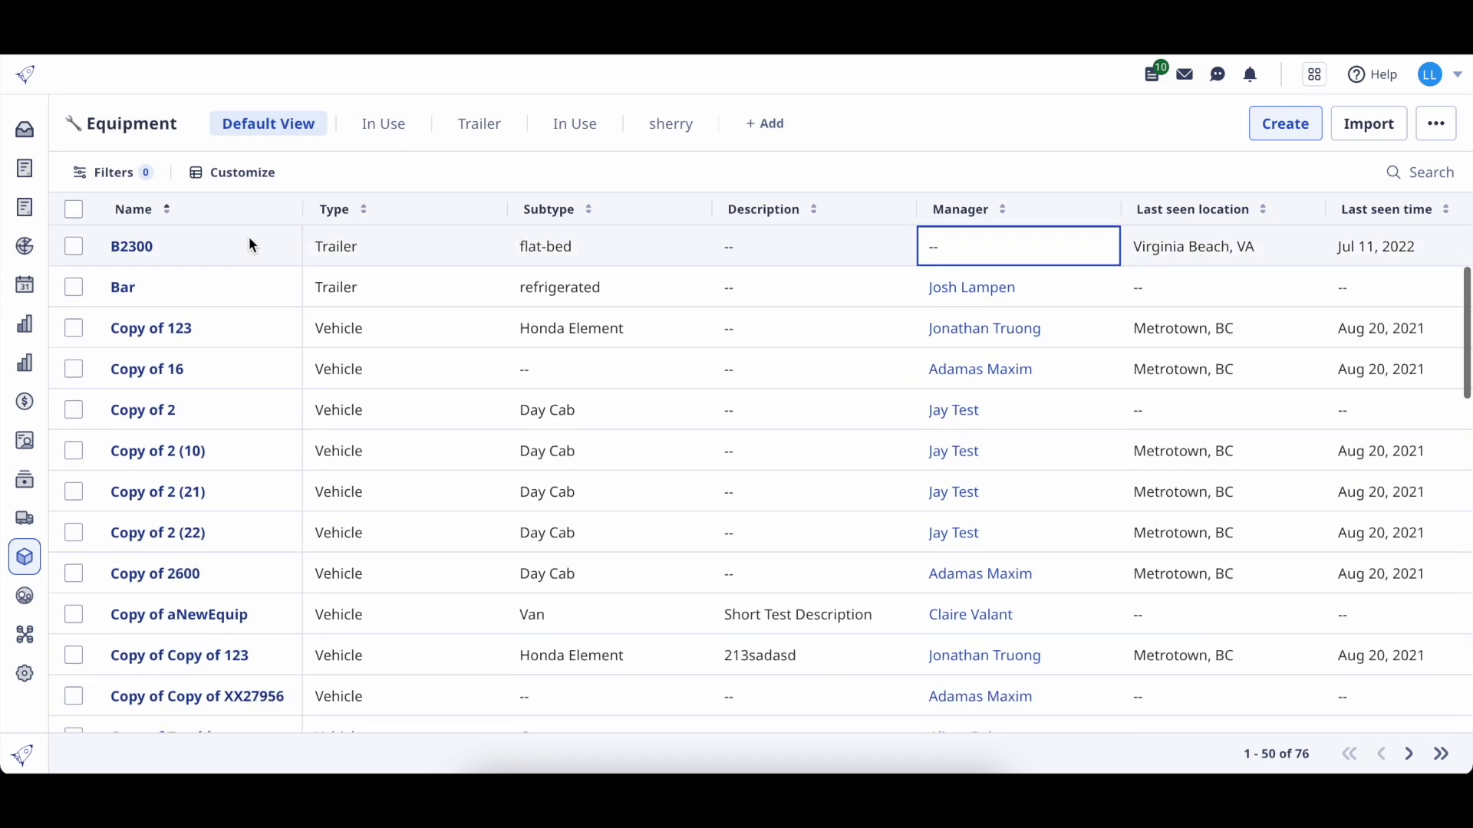
key("Left")
key("Left")
key("Left")
key("Left")
key("Left")
key("Left")
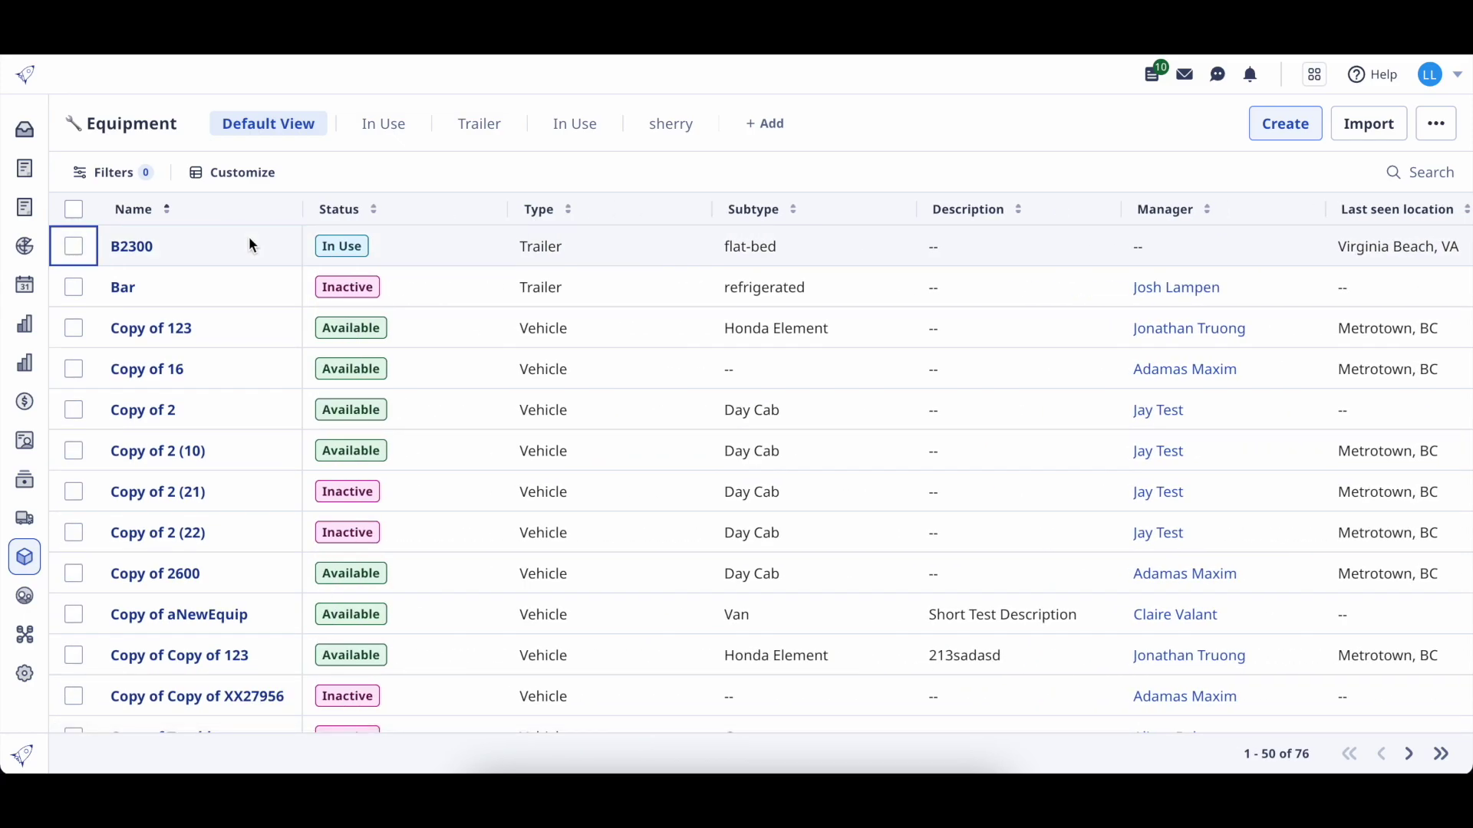
left_click(763, 244)
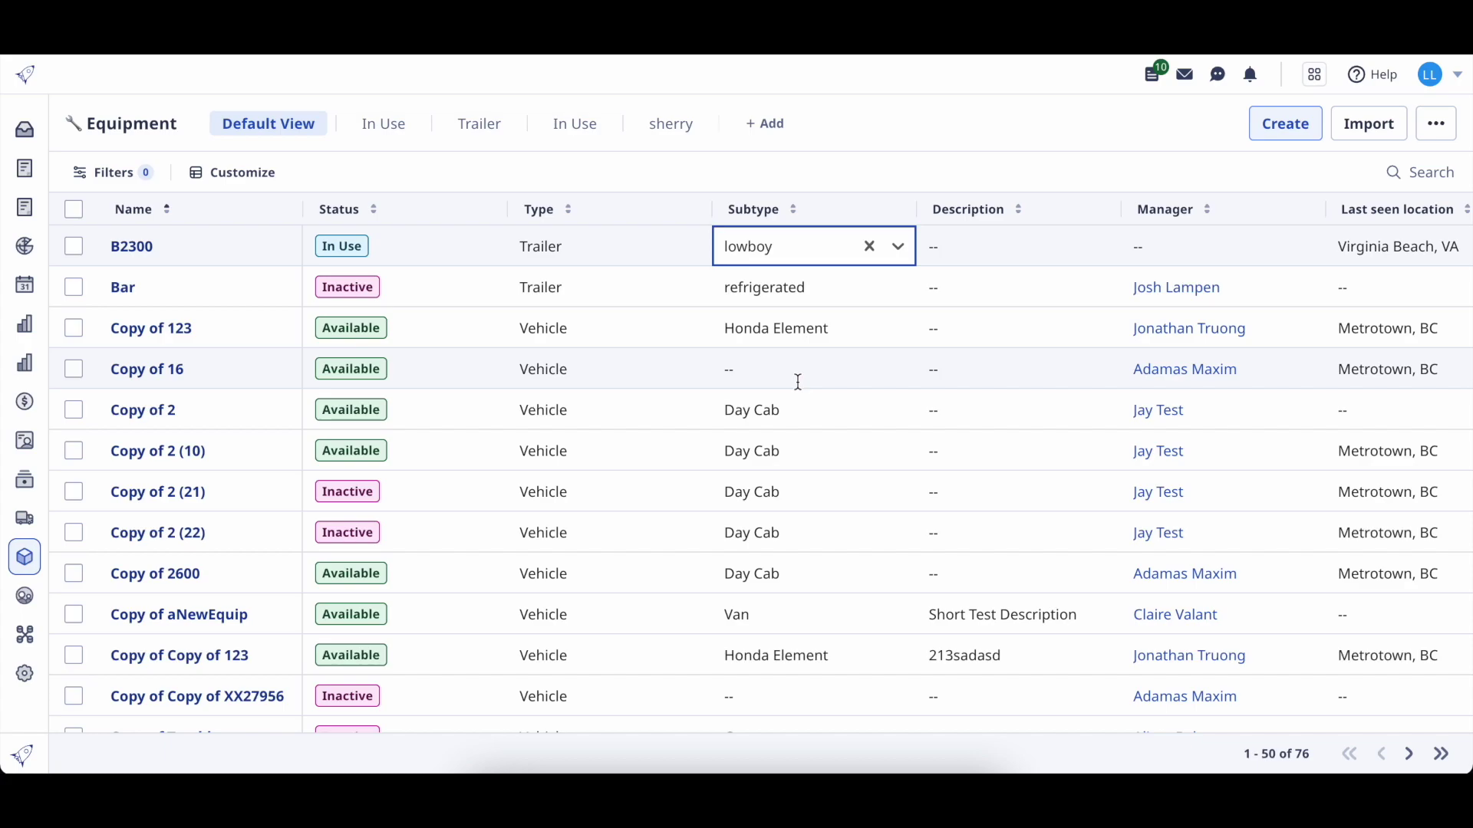
scroll(797, 382, "up", 4)
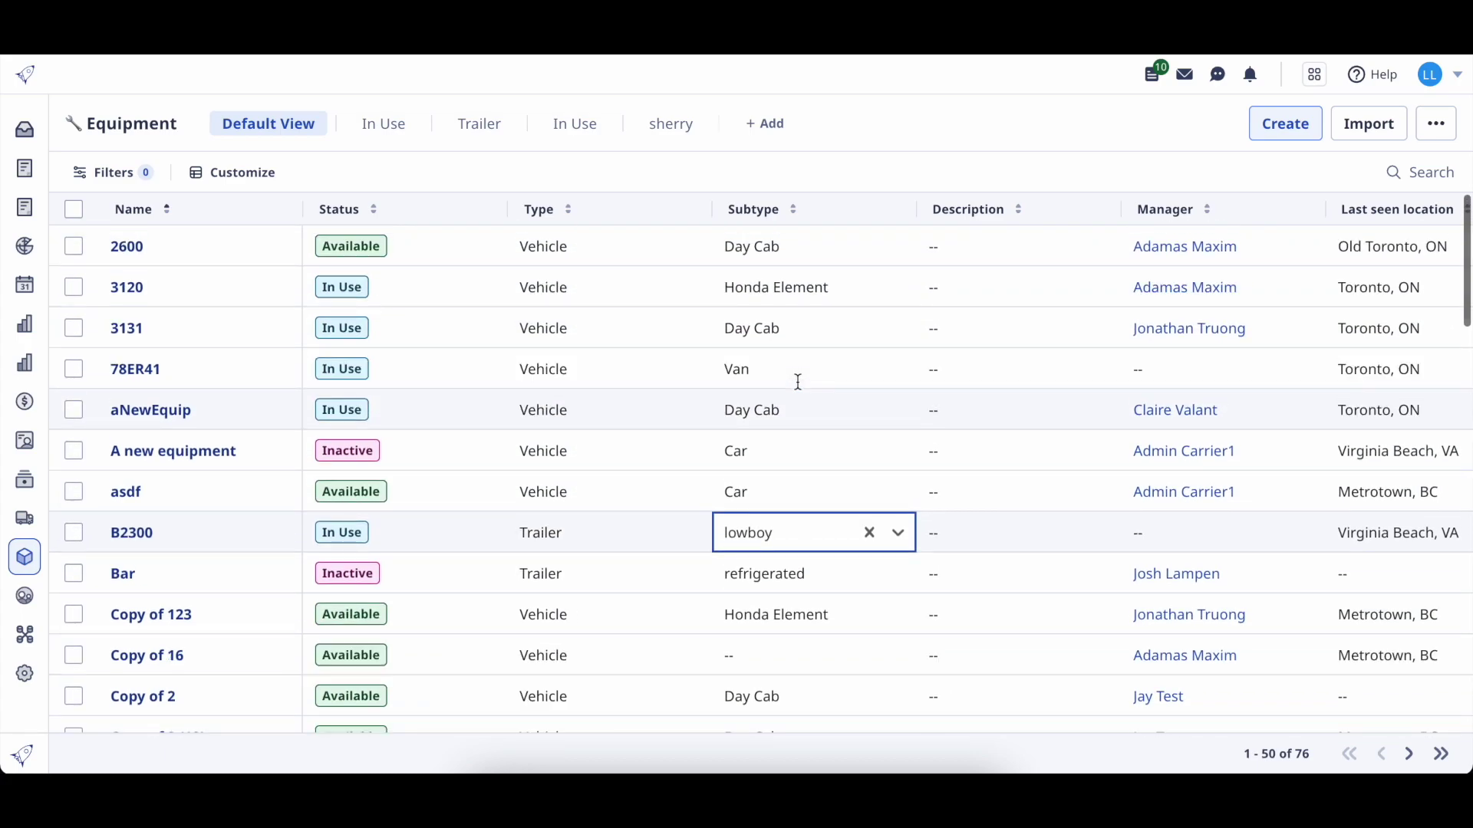
- Pin the Status and Type columns in Customize, save, and scroll sideways to confirm they stay fixed
left_click(247, 173)
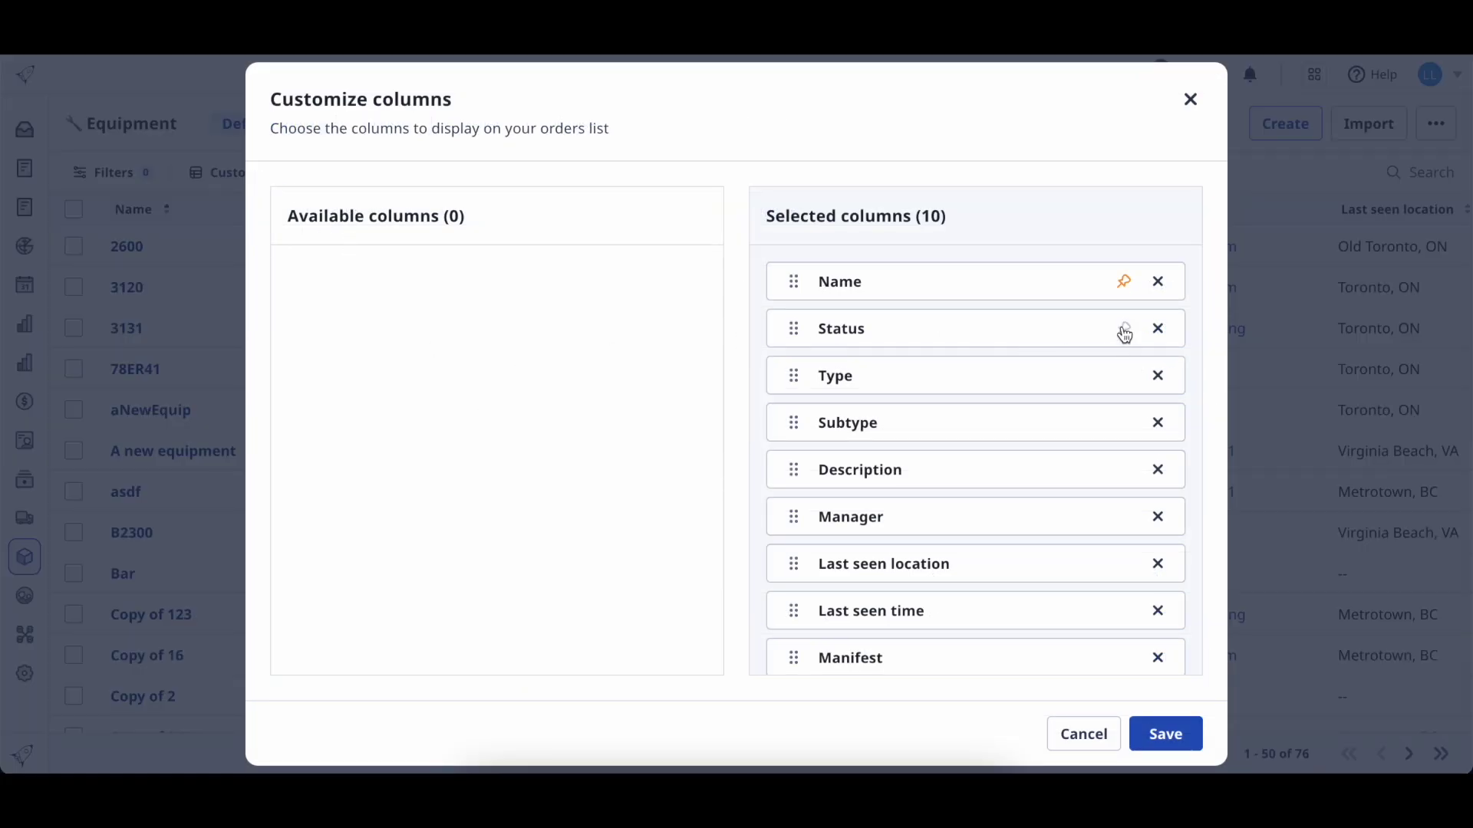
left_click(1125, 331)
left_click(1125, 378)
scroll(1120, 516, "down", 1)
left_click(1158, 735)
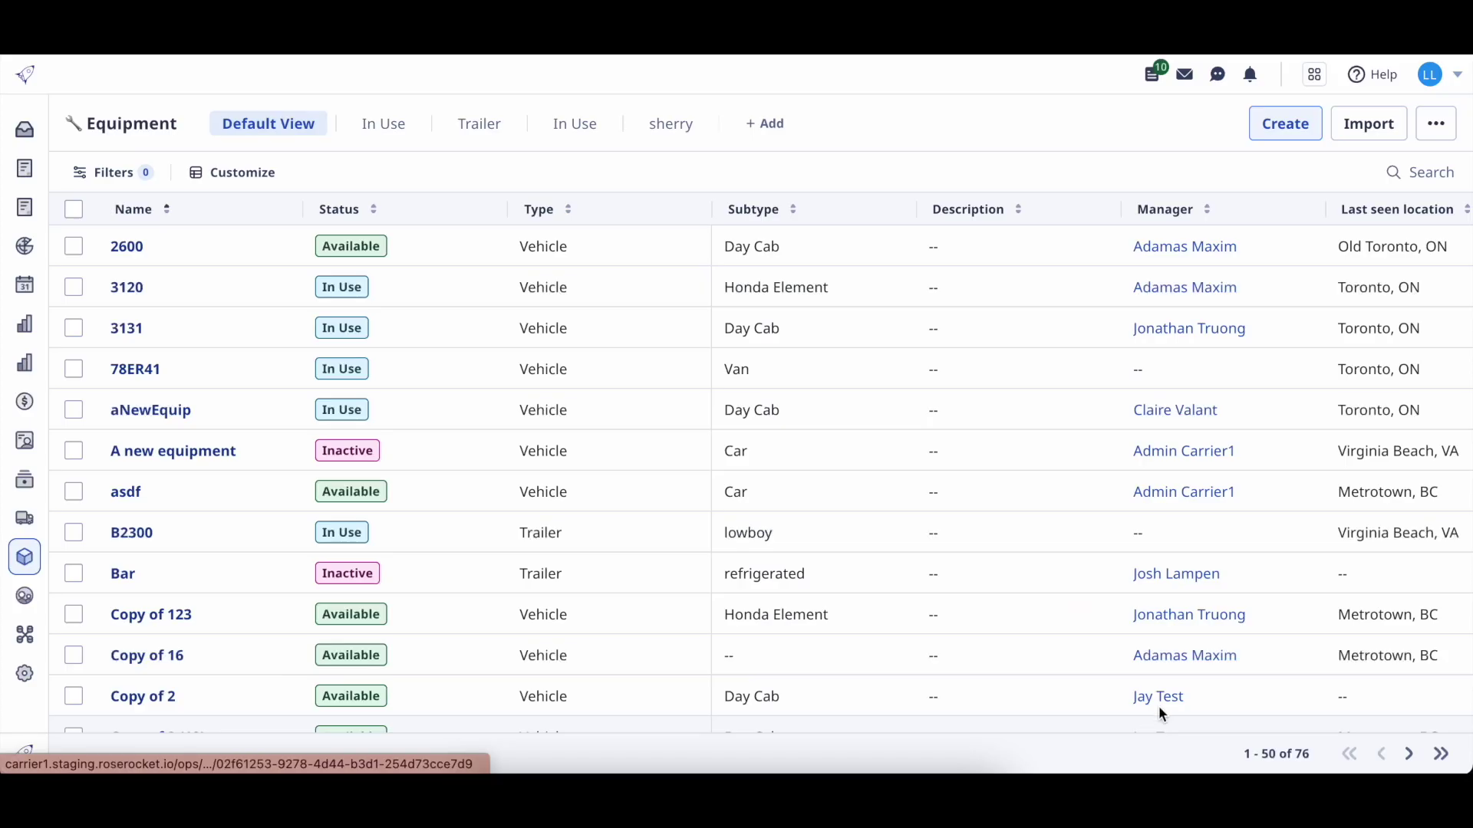
scroll(1185, 551, "right", 3)
scroll(1185, 551, "right", 5)
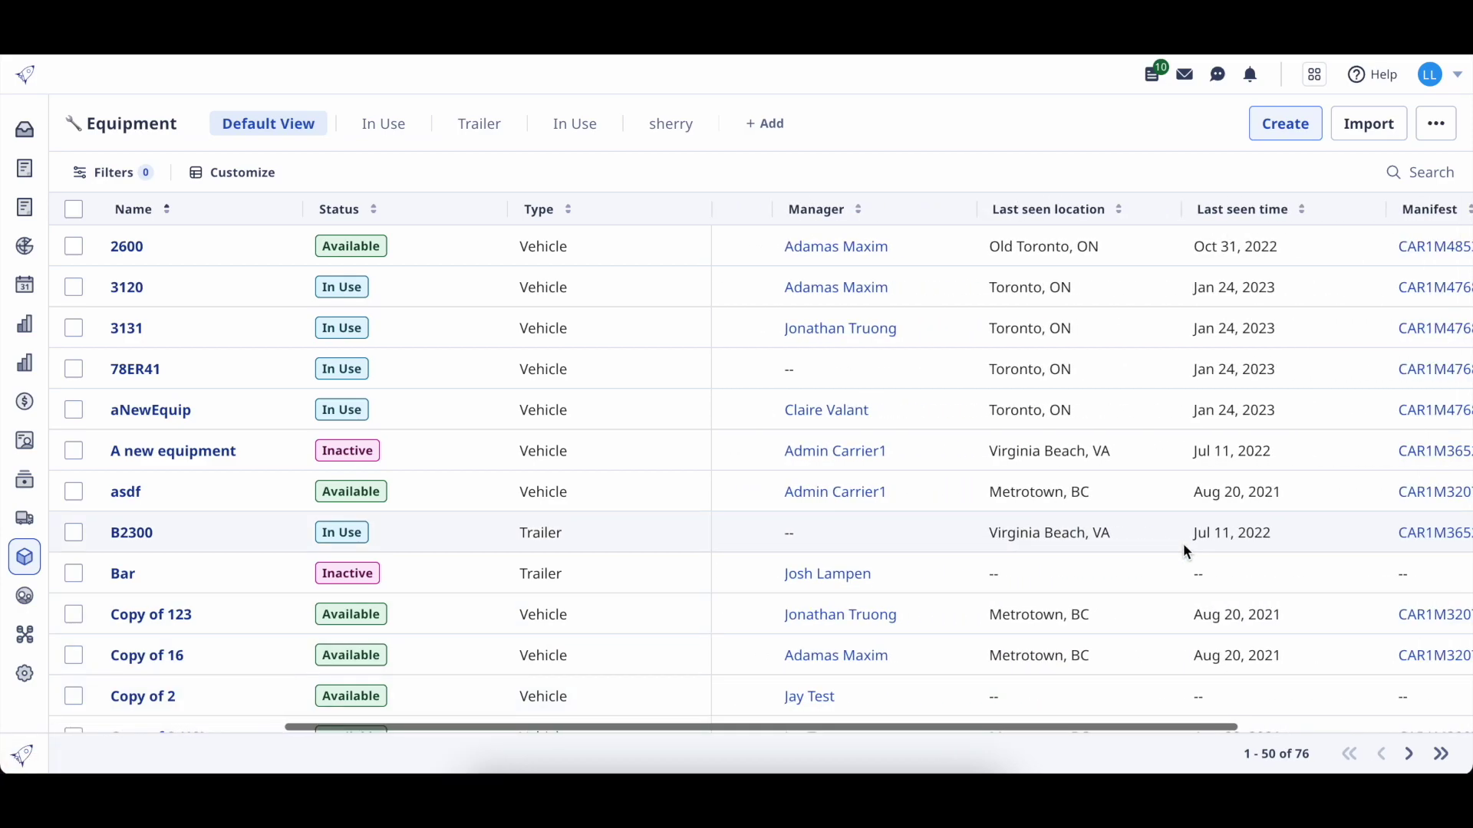
scroll(1186, 552, "left", 8)
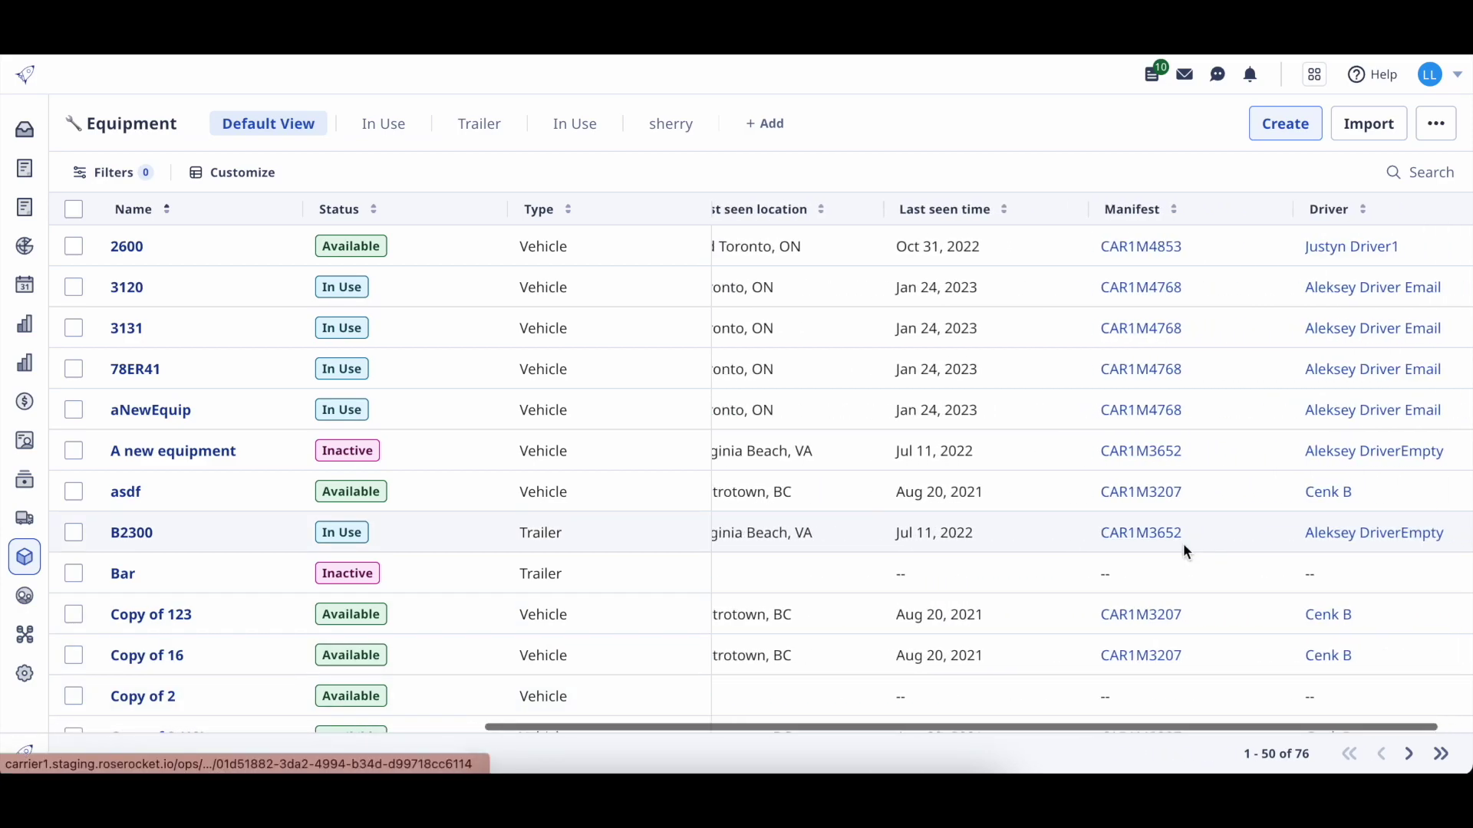